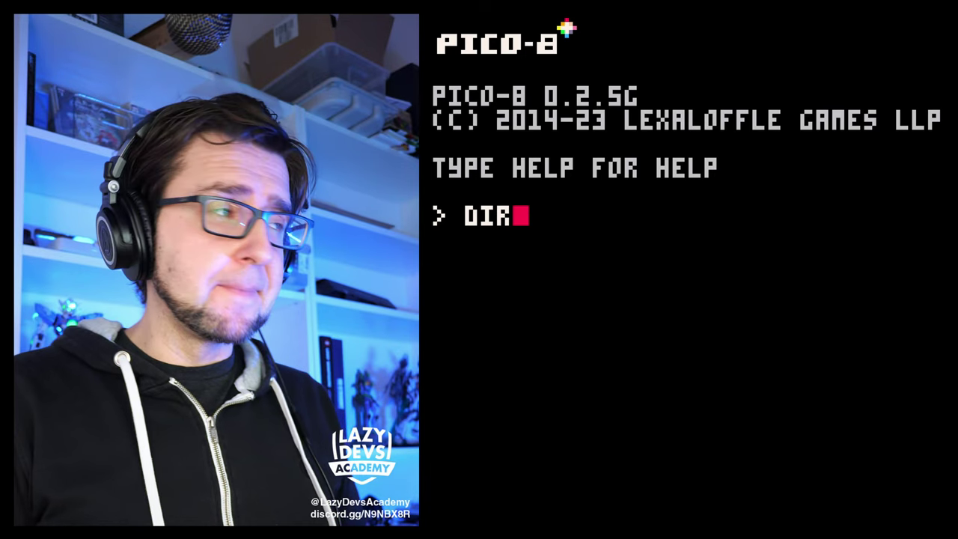
List the directory's files, then load the scroll cartridge and run it
{"action": "key", "text": "Return"}
{"action": "type", "text": "load scr"}
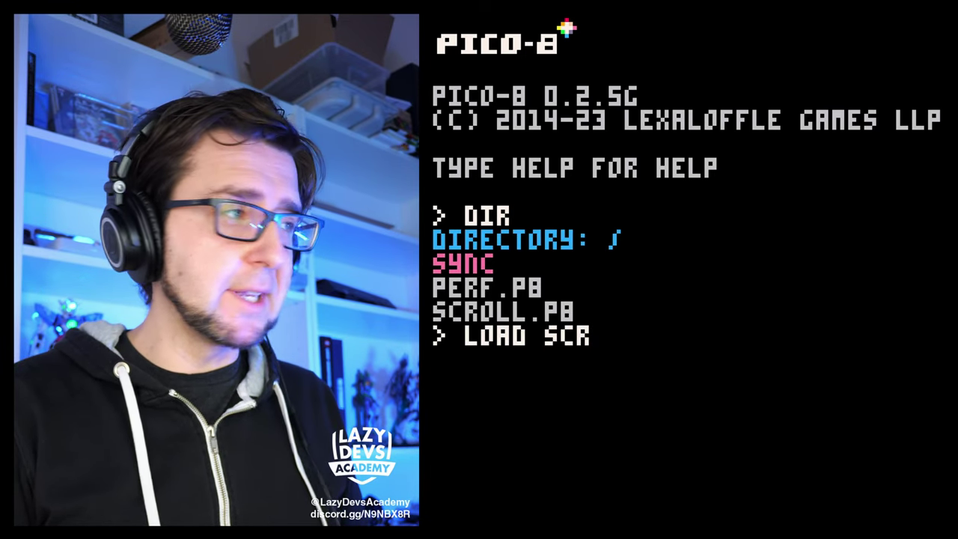
{"action": "type", "text": "oll"}
{"action": "key", "text": "Return"}
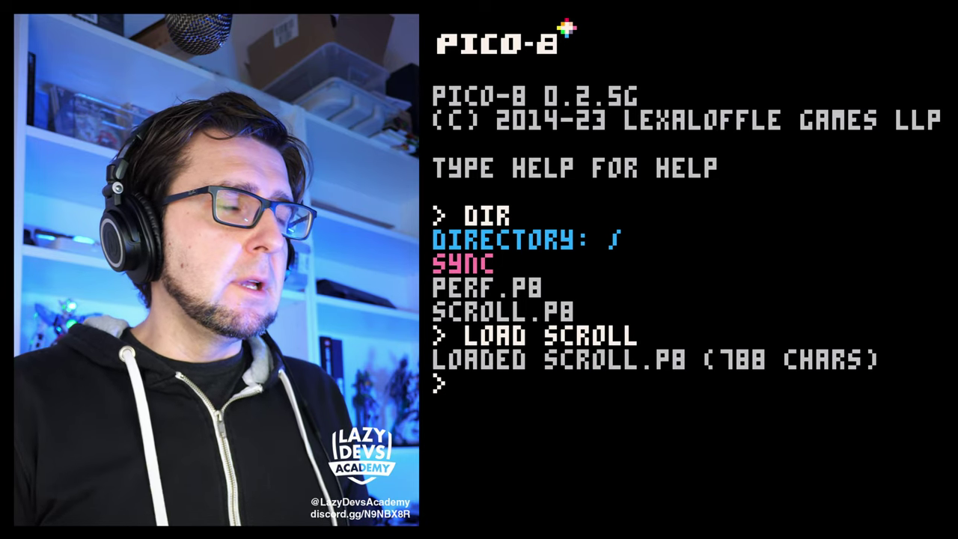
{"action": "key", "text": "ctrl+r"}
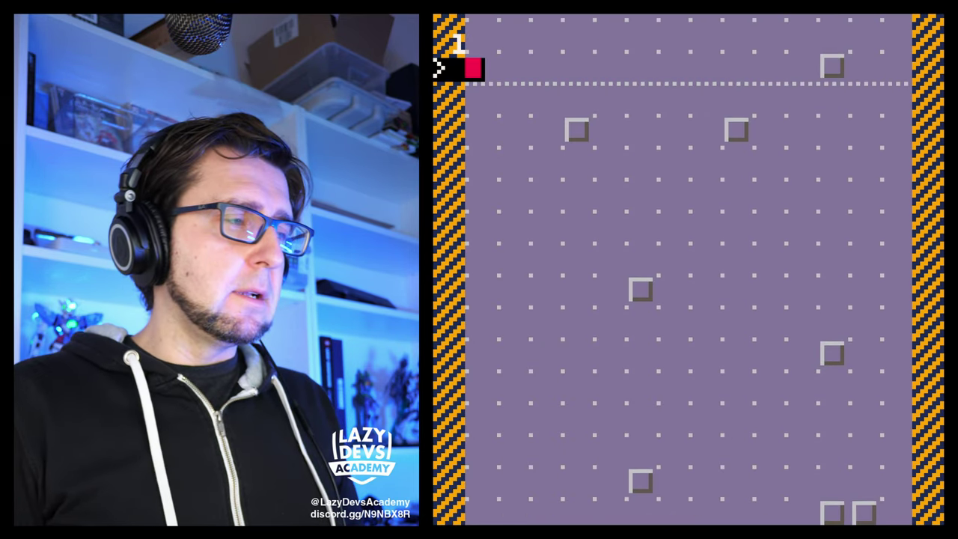
Set the scroll increment in the _update60 function to 0.5 and run the cartridge again
{"action": "key", "text": "Escape"}
{"action": "scroll", "coordinate": [801, 310], "scroll_direction": "down", "scroll_amount": 18}
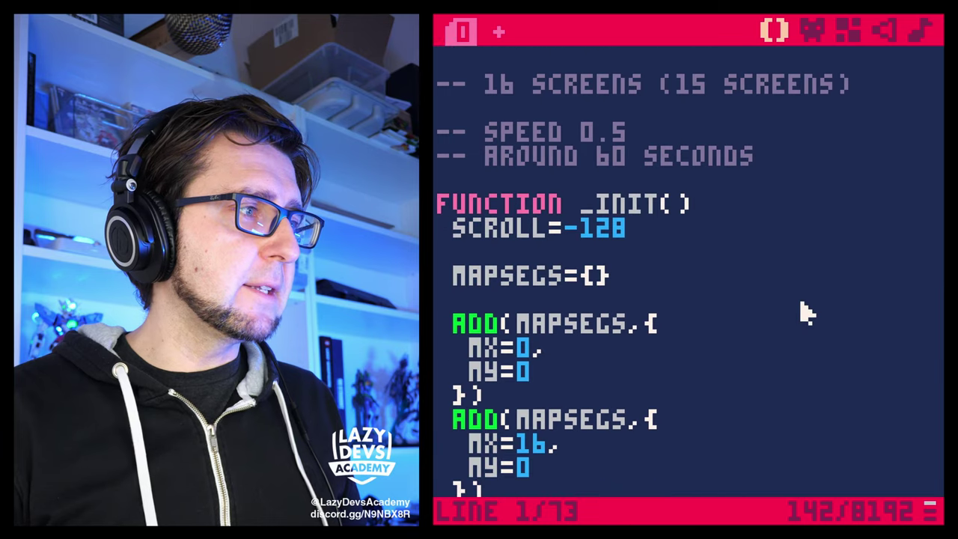
{"action": "scroll", "coordinate": [635, 315], "scroll_direction": "up", "scroll_amount": 2}
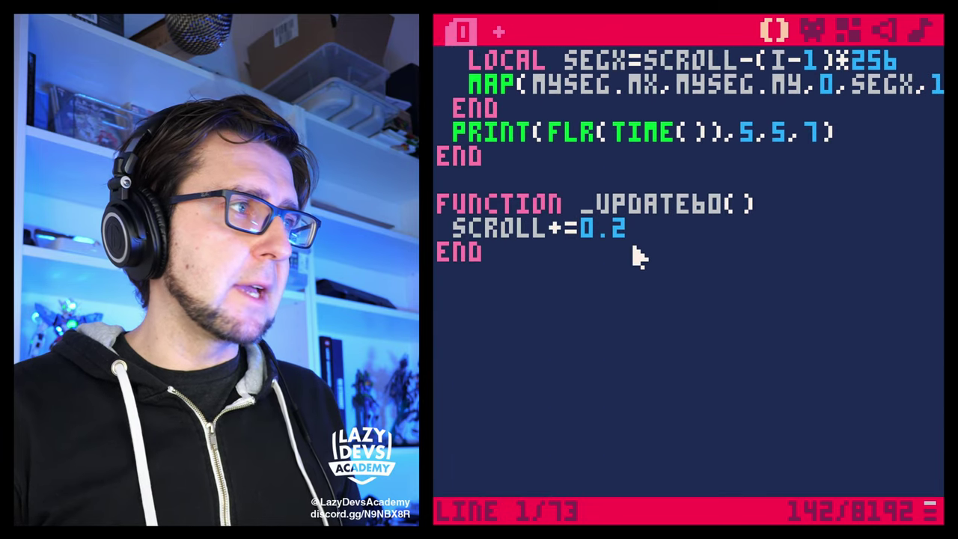
{"action": "double_click", "coordinate": [614, 229]}
{"action": "type", "text": "5"}
{"action": "left_click", "coordinate": [705, 299]}
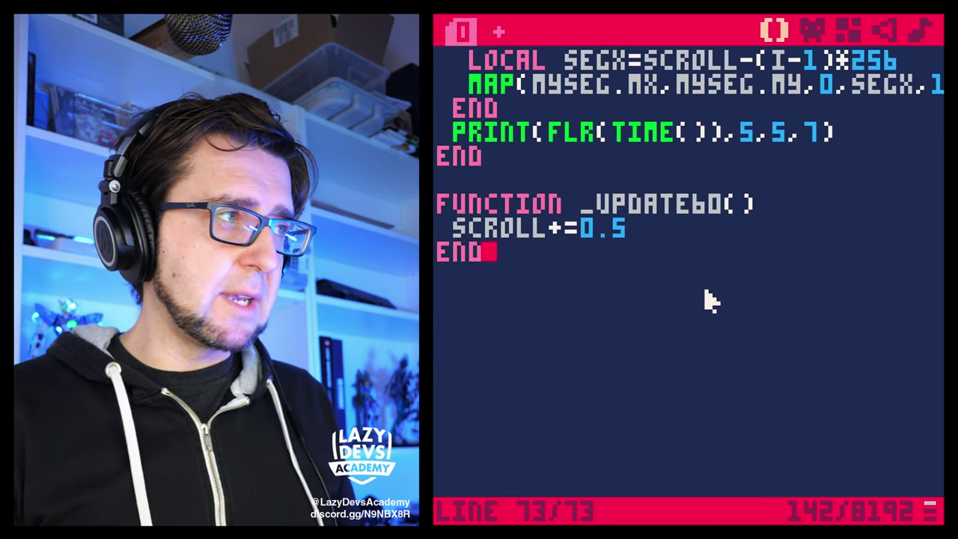
{"action": "key", "text": "ctrl+r"}
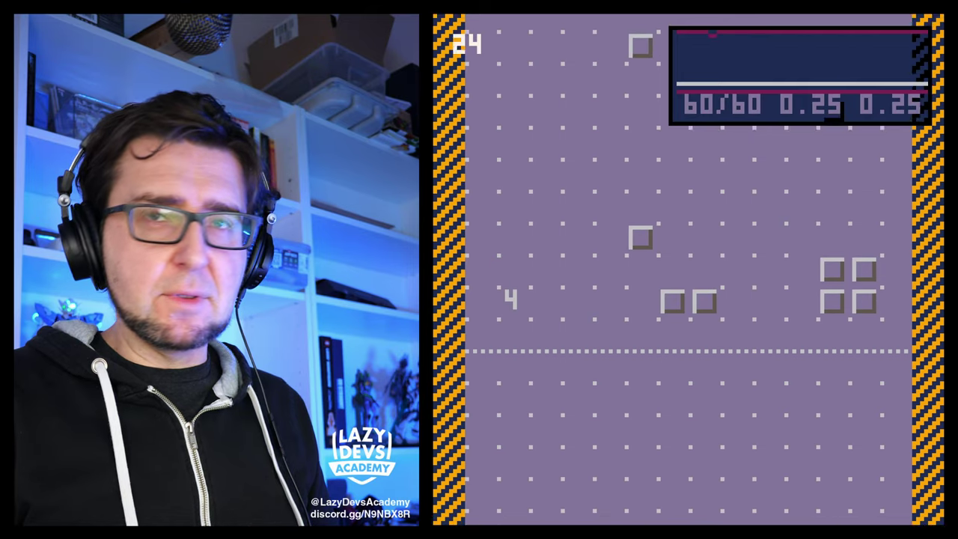
{"action": "key", "text": "Escape"}
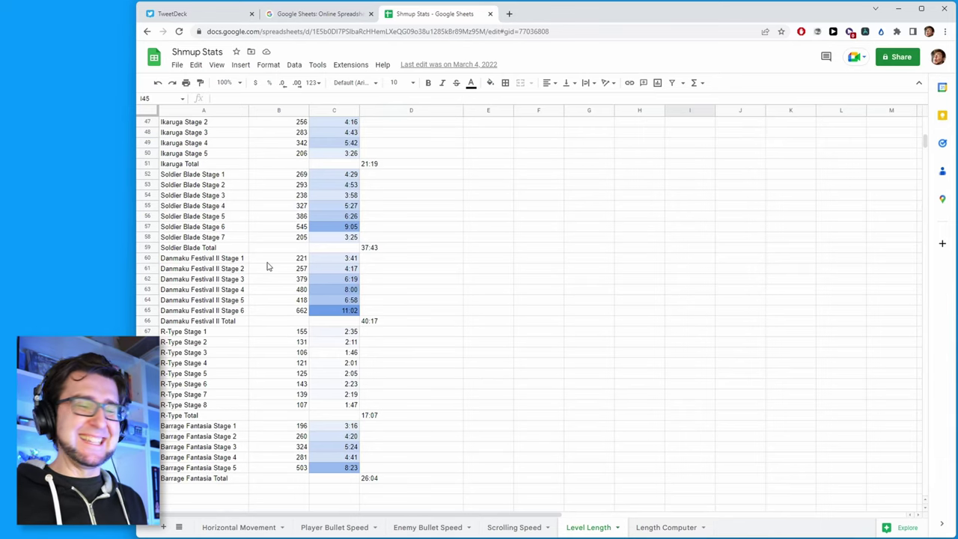
Dismiss the insert-menu shortcut notice and enlarge the browser page with the Level Length sheet to 150%
{"action": "scroll", "coordinate": [223, 221], "scroll_direction": "up", "scroll_amount": 1}
{"action": "scroll", "coordinate": [217, 227], "scroll_direction": "down", "scroll_amount": 1}
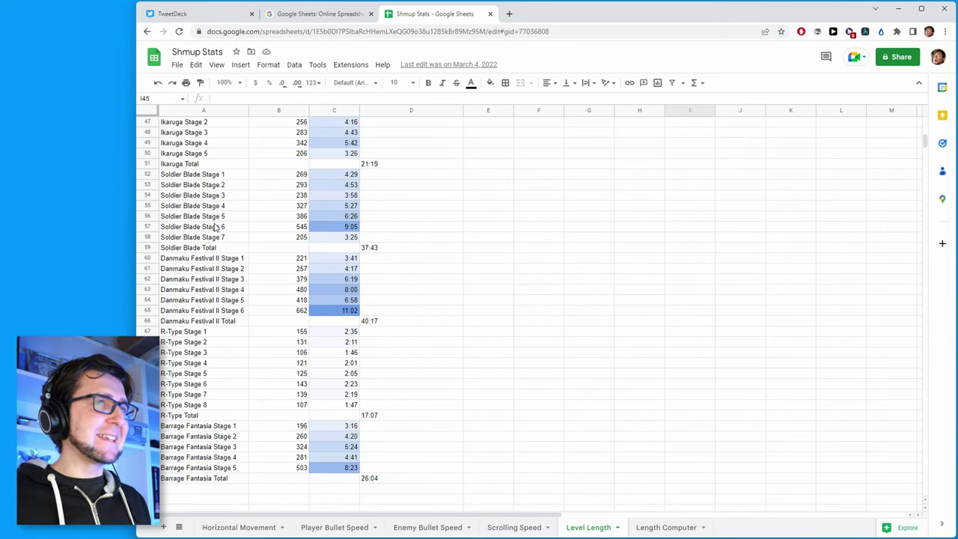
{"action": "scroll", "coordinate": [216, 226], "scroll_direction": "up", "scroll_amount": 2}
{"action": "key", "text": "alt+i"}
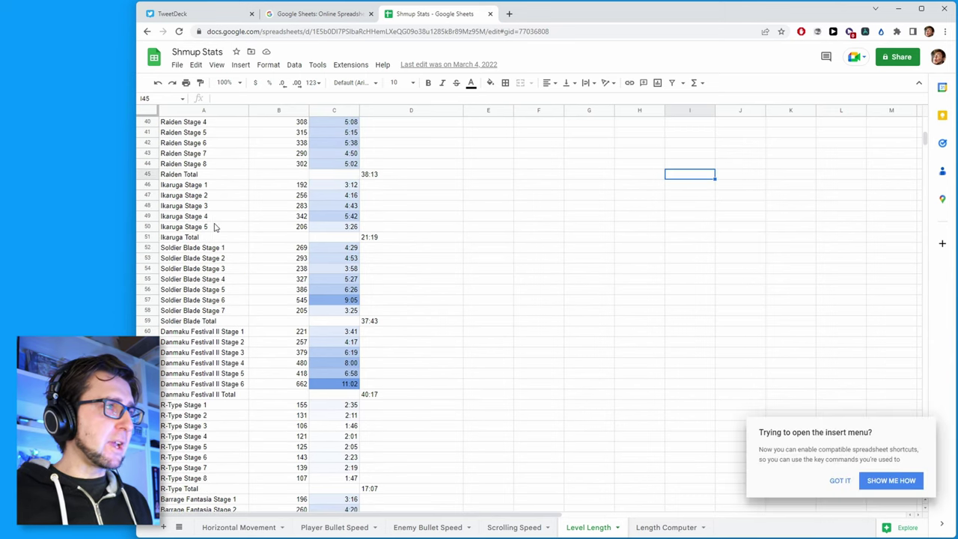
{"action": "left_click", "coordinate": [839, 481]}
{"action": "key", "text": "ctrl+plus"}
{"action": "key", "text": "ctrl+plus"}
{"action": "key", "text": "ctrl+plus"}
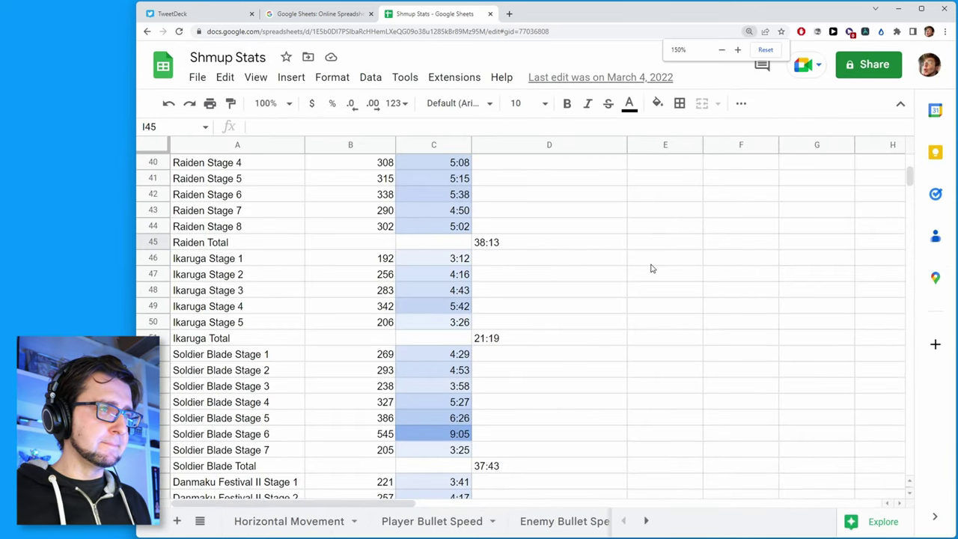
Review the recorded stages of Aleste 3, Dodonpachi, Crimzon Clover and Esp.Ra.De in the Shmup / Level column
{"action": "scroll", "coordinate": [563, 360], "scroll_direction": "down", "scroll_amount": 4}
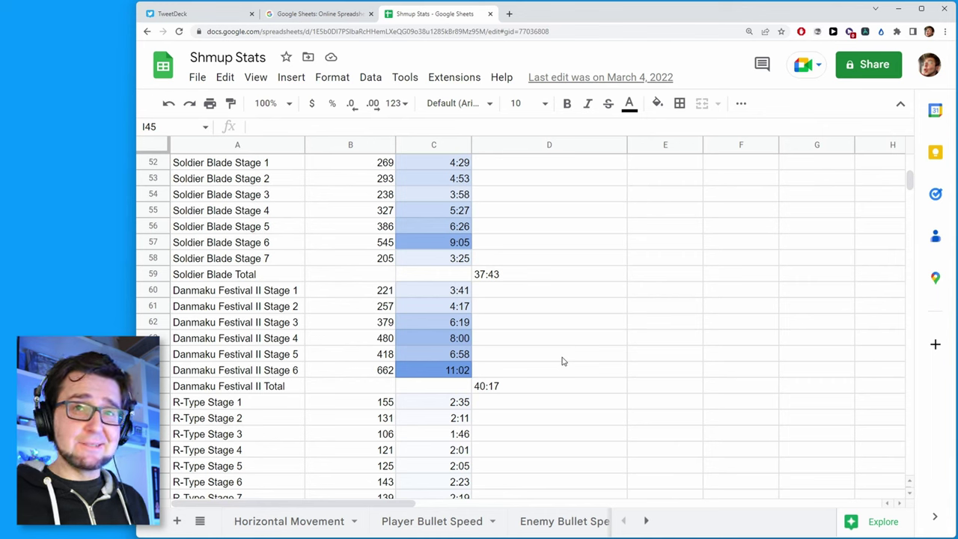
{"action": "scroll", "coordinate": [561, 374], "scroll_direction": "up", "scroll_amount": 15}
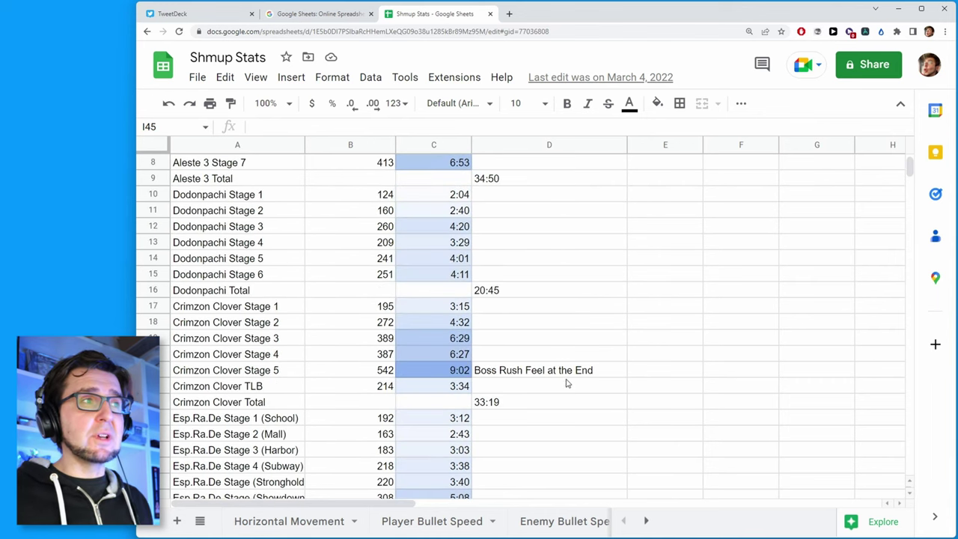
{"action": "scroll", "coordinate": [567, 382], "scroll_direction": "up", "scroll_amount": 3}
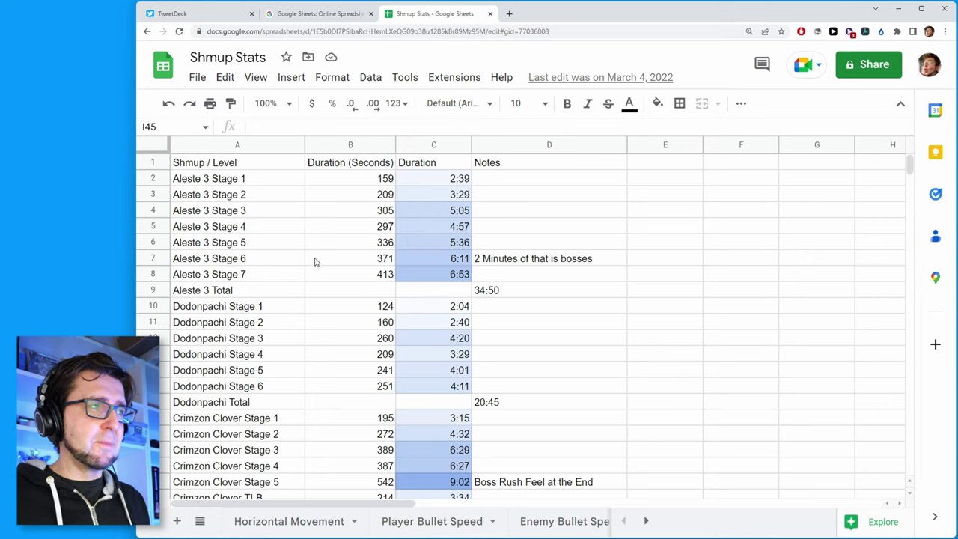
{"action": "left_click_drag", "start_coordinate": [224, 183], "coordinate": [228, 275]}
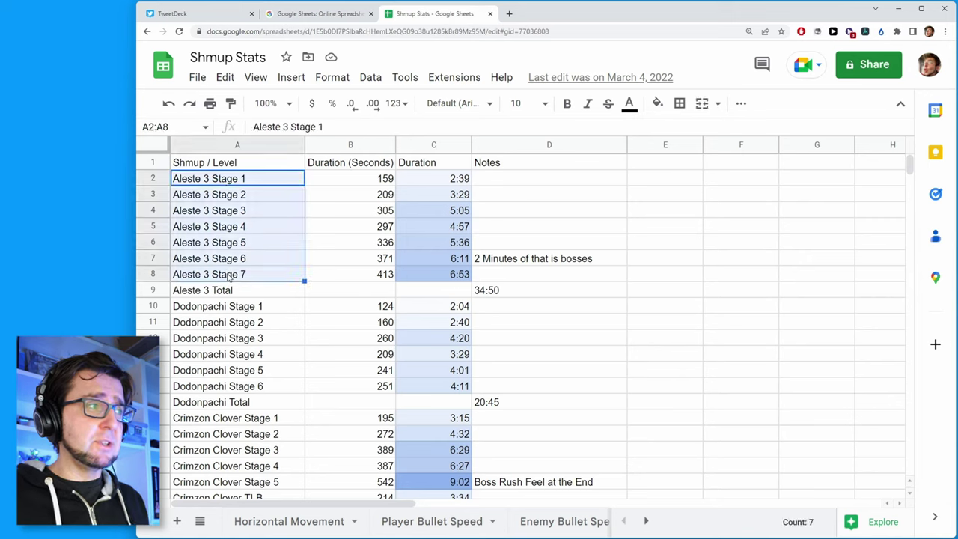
{"action": "scroll", "coordinate": [238, 273], "scroll_direction": "down", "scroll_amount": 2}
{"action": "left_click_drag", "start_coordinate": [240, 227], "coordinate": [250, 386]}
{"action": "scroll", "coordinate": [258, 314], "scroll_direction": "down", "scroll_amount": 1}
{"action": "scroll", "coordinate": [304, 356], "scroll_direction": "down", "scroll_amount": 2}
{"action": "left_click_drag", "start_coordinate": [222, 338], "coordinate": [251, 415]}
{"action": "scroll", "coordinate": [303, 346], "scroll_direction": "down", "scroll_amount": 2}
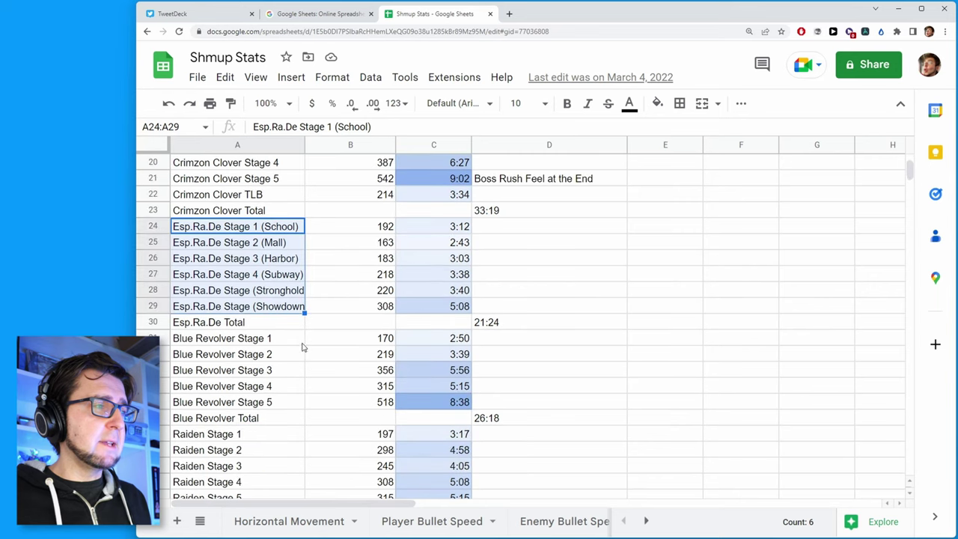
Review the recorded stages of Blue Revolver, Raiden, Ikaruga and Soldier Blade in the Shmup / Level column
{"action": "left_click_drag", "start_coordinate": [265, 339], "coordinate": [314, 417]}
{"action": "scroll", "coordinate": [335, 365], "scroll_direction": "down", "scroll_amount": 3}
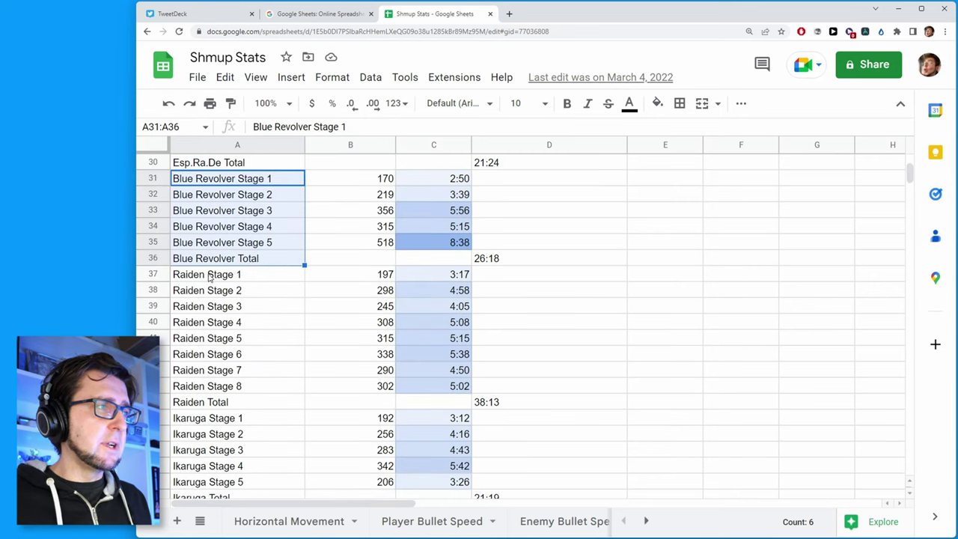
{"action": "left_click_drag", "start_coordinate": [210, 276], "coordinate": [247, 387]}
{"action": "scroll", "coordinate": [289, 363], "scroll_direction": "down", "scroll_amount": 2}
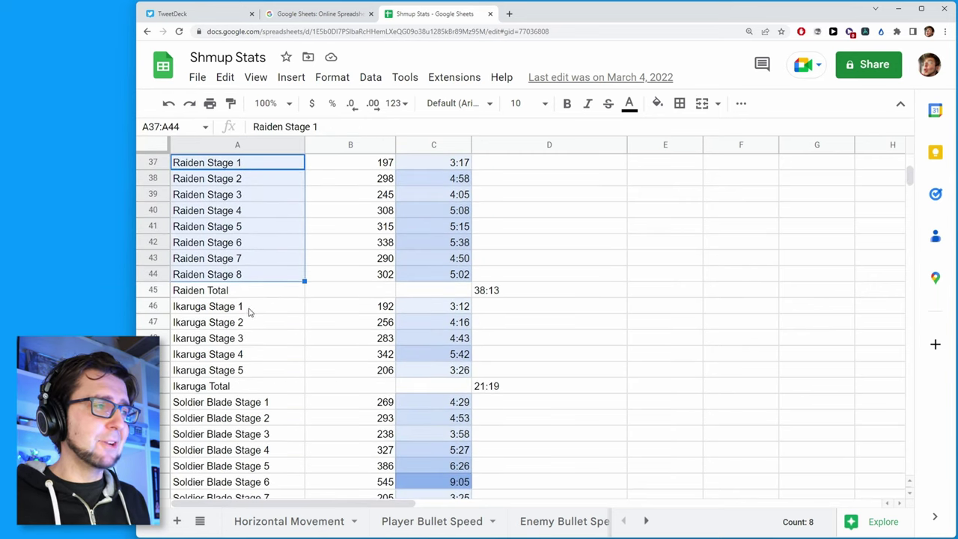
{"action": "left_click_drag", "start_coordinate": [250, 312], "coordinate": [270, 385]}
{"action": "scroll", "coordinate": [272, 390], "scroll_direction": "down", "scroll_amount": 4}
{"action": "left_click_drag", "start_coordinate": [224, 210], "coordinate": [258, 323]}
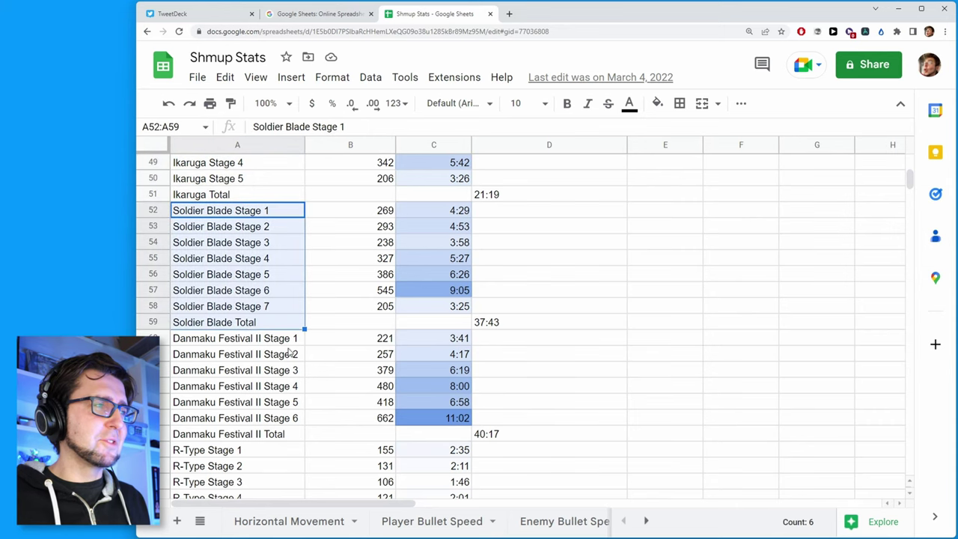
Review the recorded stages of Danmaku Festival II, R-Type and Barrage Fantasia in the Shmup / Level column
{"action": "scroll", "coordinate": [258, 323], "scroll_direction": "down", "scroll_amount": 2}
{"action": "left_click", "coordinate": [258, 308]}
{"action": "left_click_drag", "start_coordinate": [237, 257], "coordinate": [225, 354]}
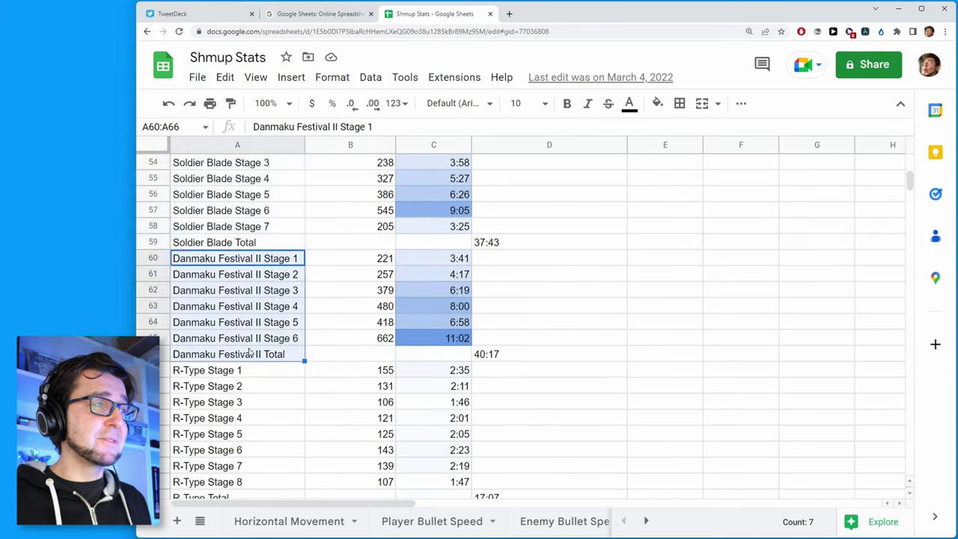
{"action": "scroll", "coordinate": [222, 299], "scroll_direction": "down", "scroll_amount": 2}
{"action": "left_click_drag", "start_coordinate": [213, 274], "coordinate": [232, 291]}
{"action": "scroll", "coordinate": [254, 411], "scroll_direction": "down", "scroll_amount": 2}
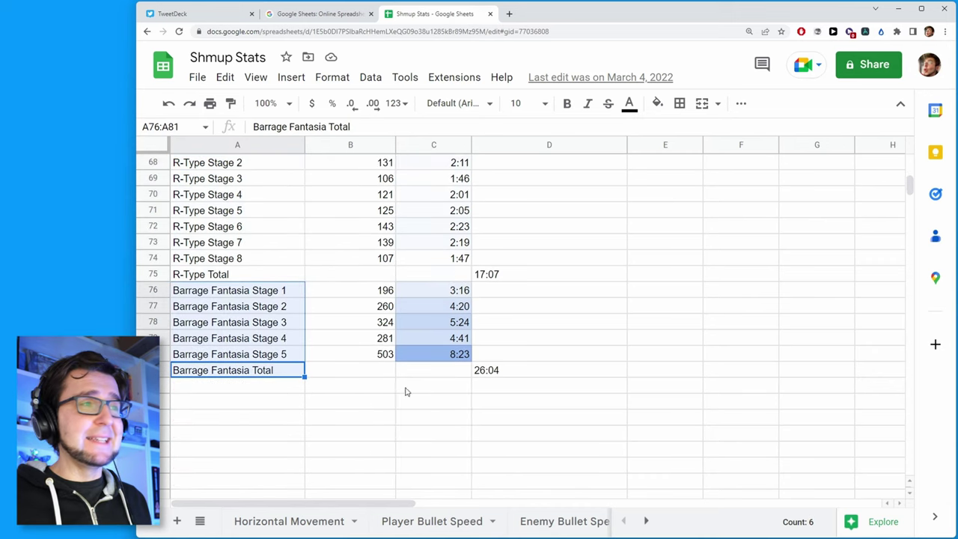
Examine the total durations of Aleste 3, Dodonpachi, Crimzon Clover, Esp.Ra.De and Blue Revolver
{"action": "scroll", "coordinate": [430, 357], "scroll_direction": "up", "scroll_amount": 5}
{"action": "scroll", "coordinate": [435, 369], "scroll_direction": "up", "scroll_amount": 15}
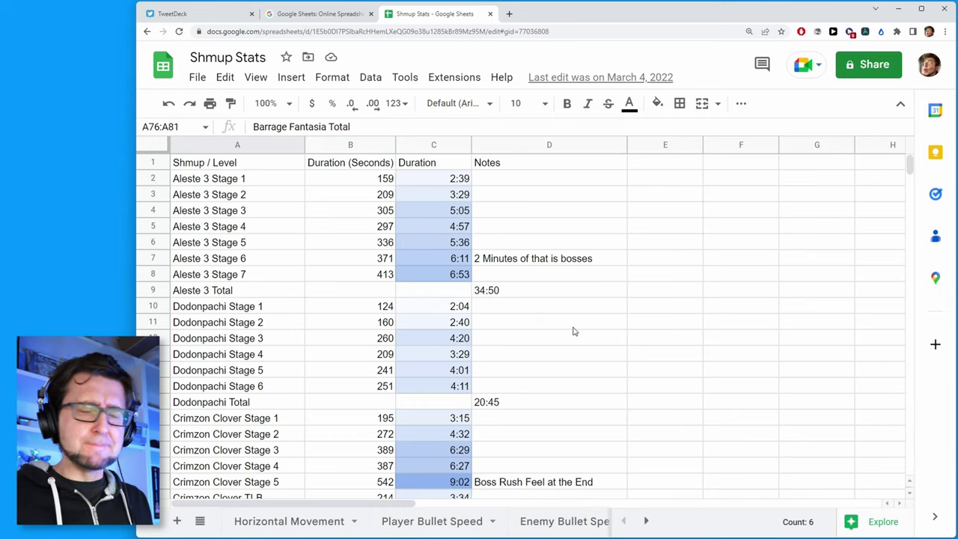
{"action": "scroll", "coordinate": [517, 301], "scroll_direction": "down", "scroll_amount": 2}
{"action": "double_click", "coordinate": [490, 212]}
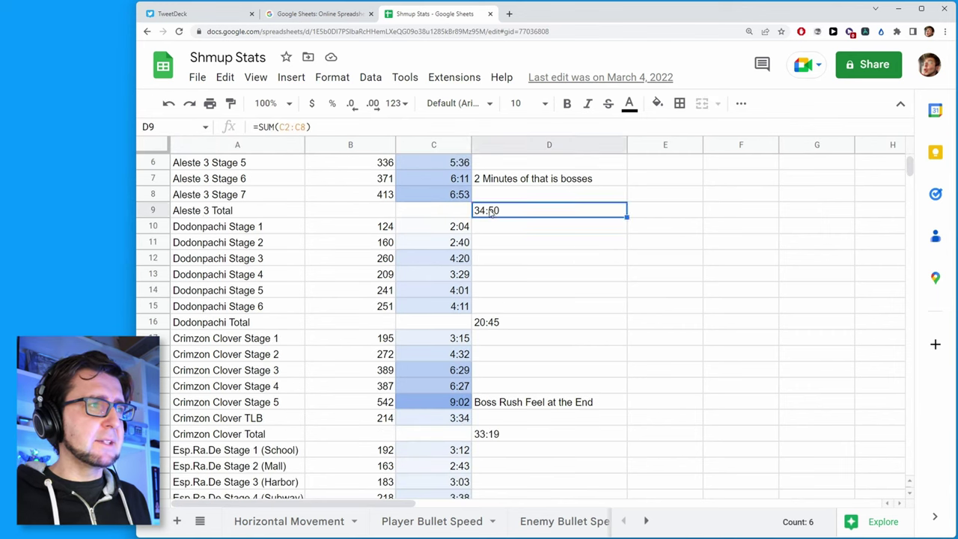
{"action": "left_click", "coordinate": [524, 307]}
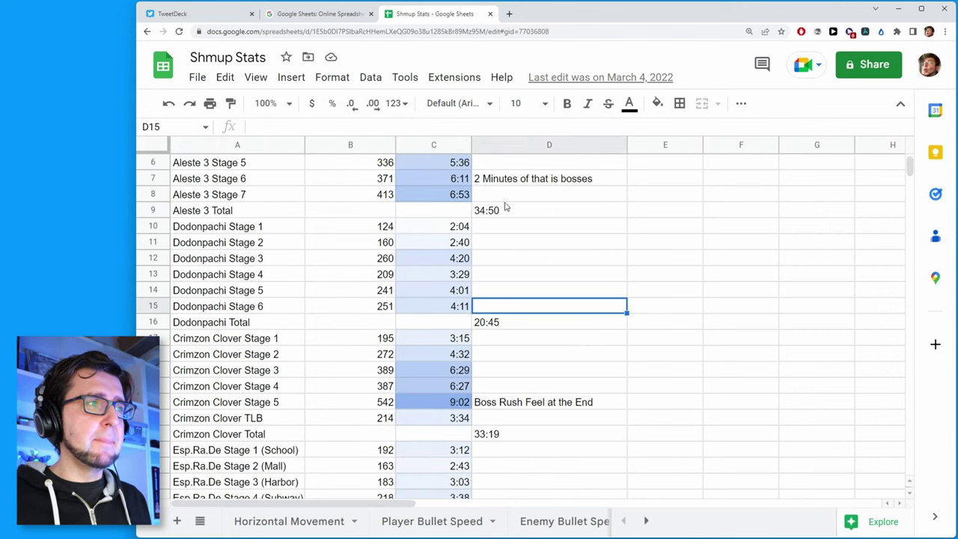
{"action": "left_click", "coordinate": [493, 326]}
{"action": "scroll", "coordinate": [523, 329], "scroll_direction": "down", "scroll_amount": 2}
{"action": "left_click", "coordinate": [505, 353]}
{"action": "scroll", "coordinate": [564, 359], "scroll_direction": "down", "scroll_amount": 3}
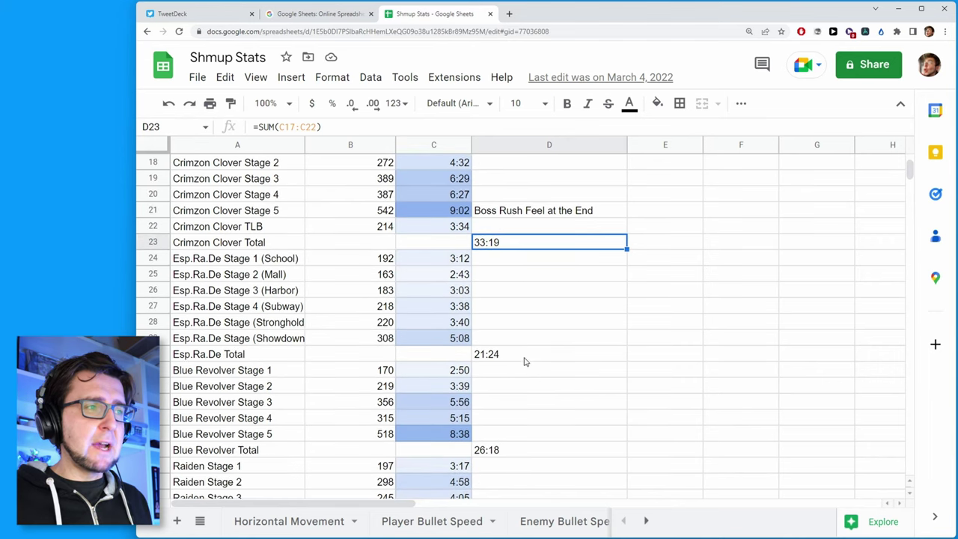
{"action": "left_click", "coordinate": [525, 356]}
{"action": "scroll", "coordinate": [554, 378], "scroll_direction": "down", "scroll_amount": 2}
{"action": "left_click", "coordinate": [547, 368]}
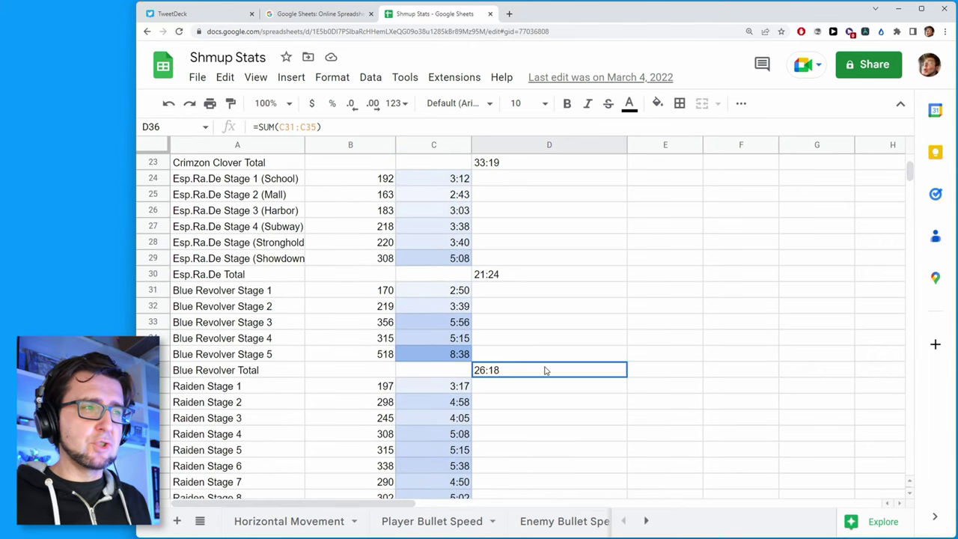
{"action": "scroll", "coordinate": [548, 373], "scroll_direction": "down", "scroll_amount": 3}
{"action": "scroll", "coordinate": [549, 383], "scroll_direction": "up", "scroll_amount": 6}
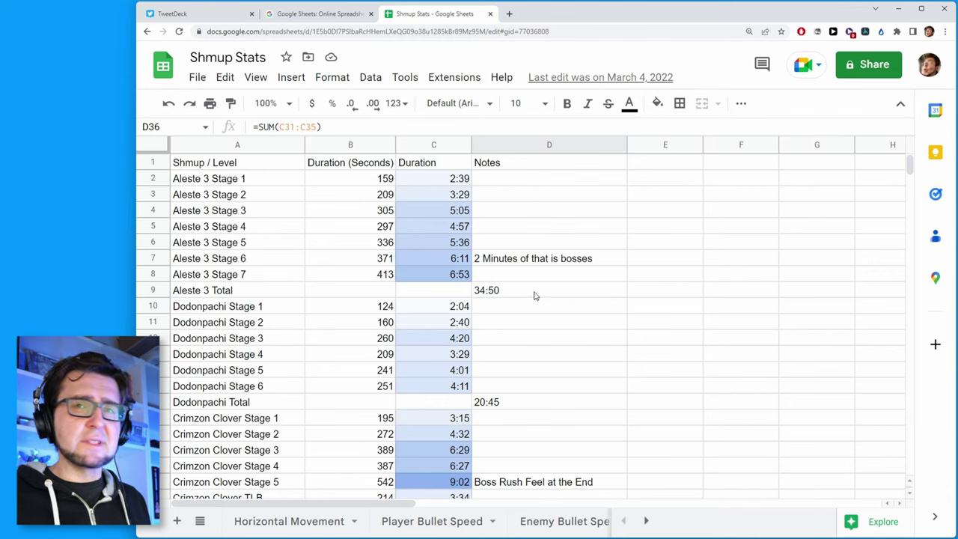
Examine the R-Type total duration in comparison with the totals of the other games
{"action": "scroll", "coordinate": [534, 299], "scroll_direction": "down", "scroll_amount": 8}
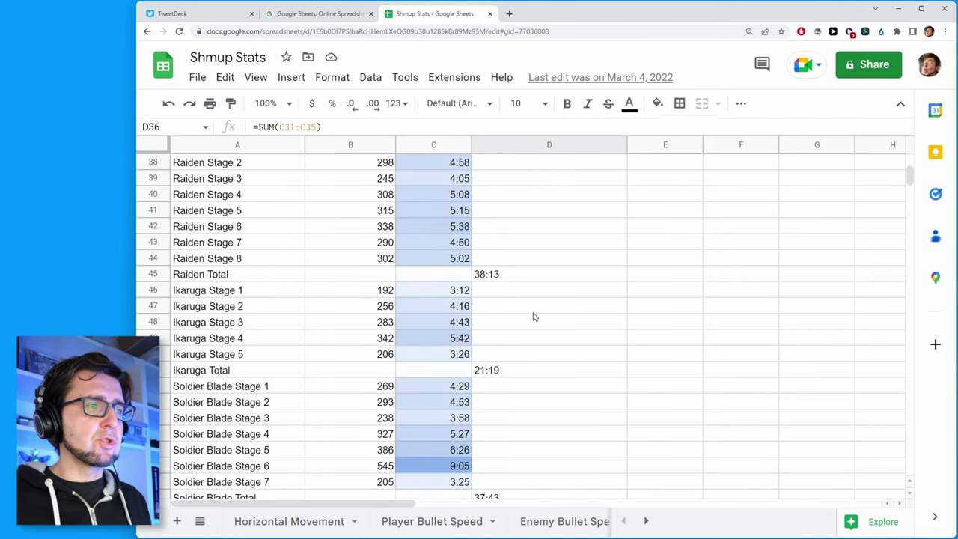
{"action": "scroll", "coordinate": [534, 317], "scroll_direction": "down", "scroll_amount": 6}
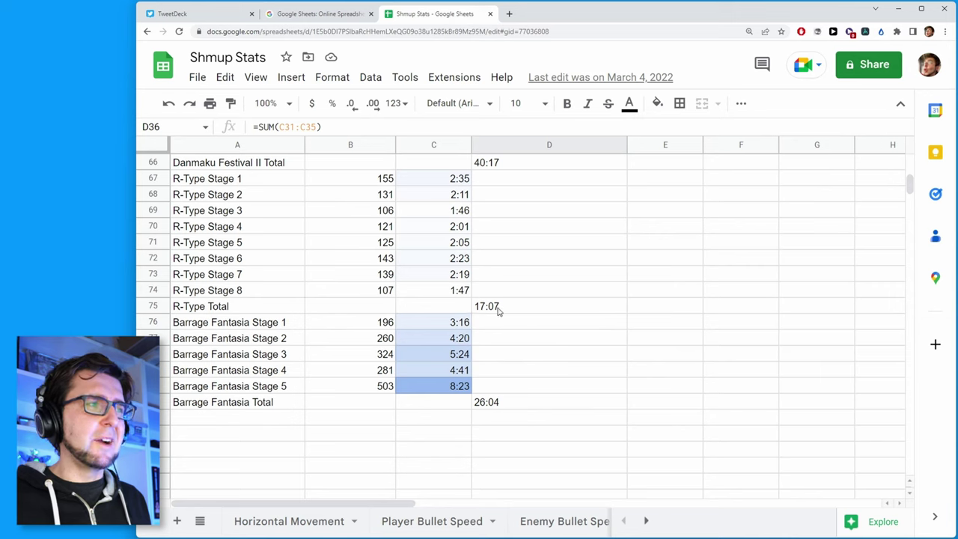
{"action": "left_click", "coordinate": [506, 311]}
{"action": "scroll", "coordinate": [538, 321], "scroll_direction": "up", "scroll_amount": 1}
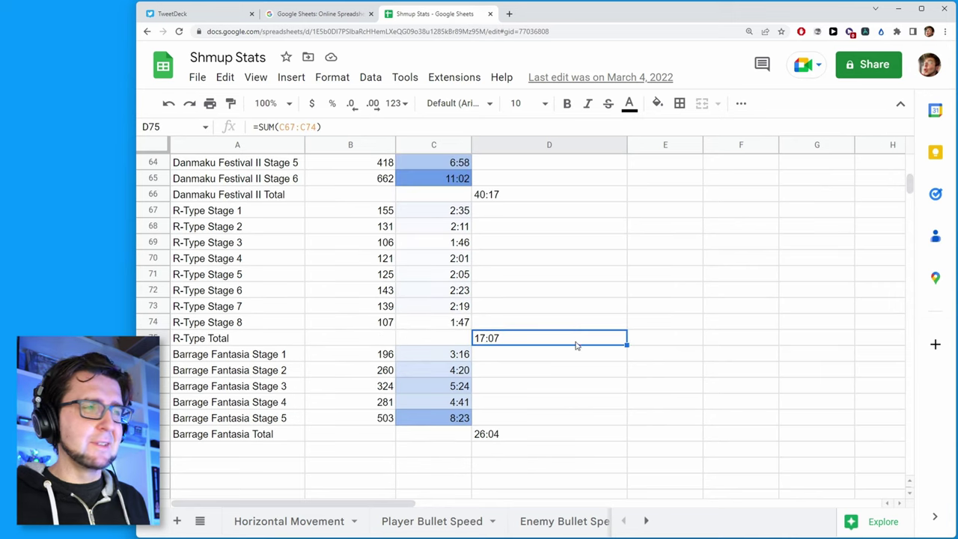
{"action": "scroll", "coordinate": [558, 353], "scroll_direction": "up", "scroll_amount": 1}
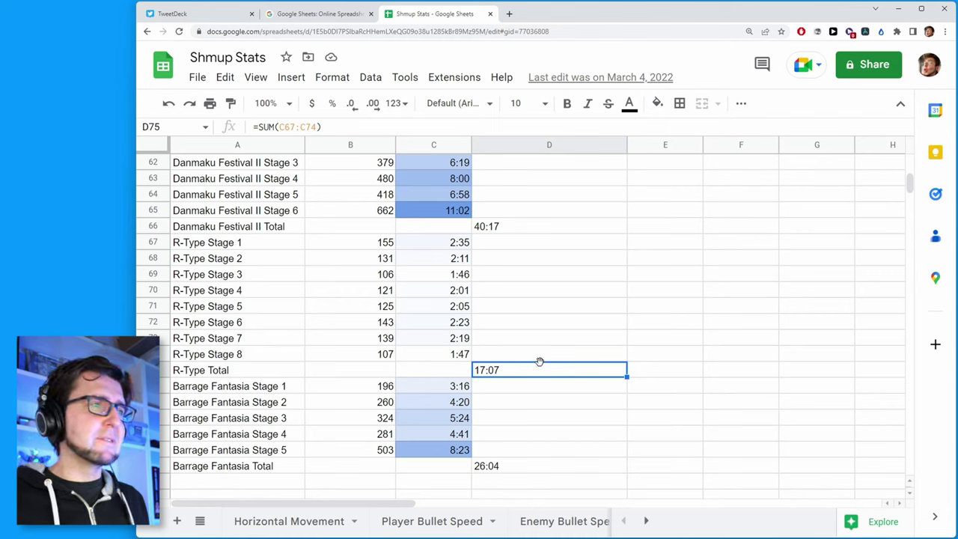
{"action": "scroll", "coordinate": [536, 374], "scroll_direction": "up", "scroll_amount": 7}
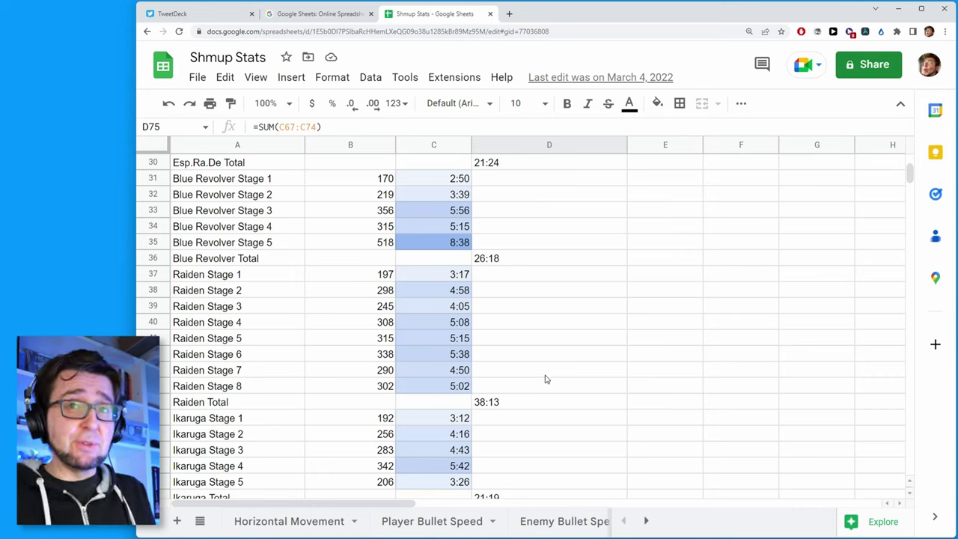
Compare the first-stage durations of Aleste 3 and Dodonpachi in the Duration column
{"action": "scroll", "coordinate": [557, 377], "scroll_direction": "up", "scroll_amount": 3}
{"action": "scroll", "coordinate": [563, 379], "scroll_direction": "up", "scroll_amount": 6}
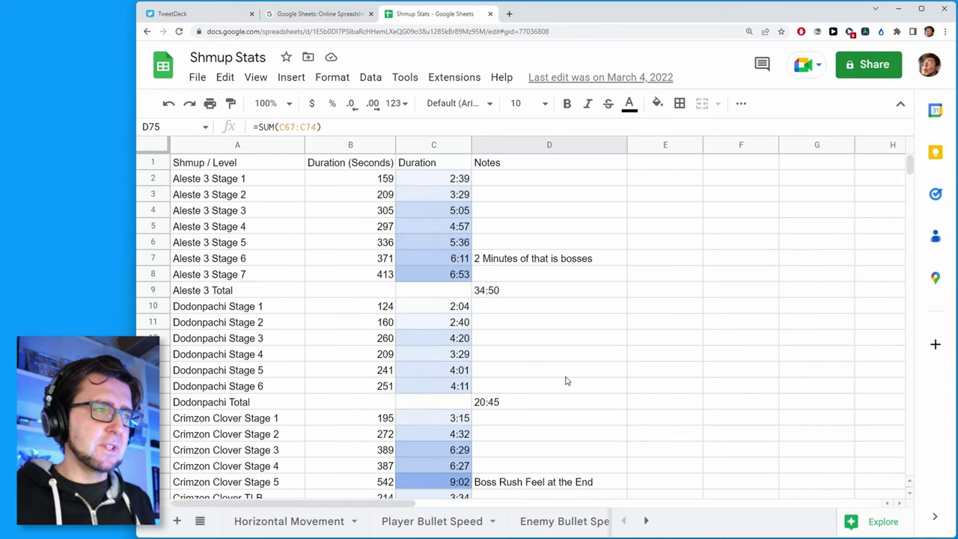
{"action": "left_click", "coordinate": [443, 182]}
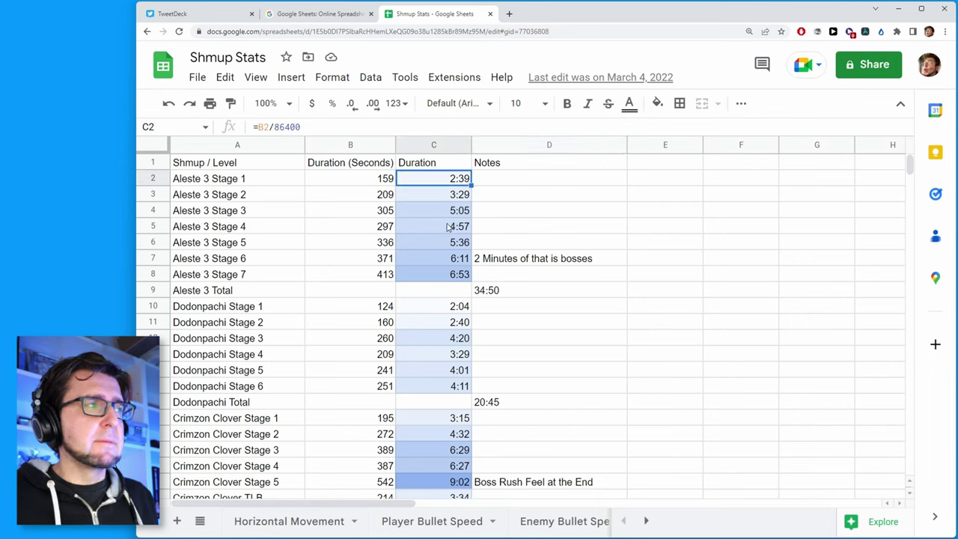
{"action": "left_click", "coordinate": [437, 312]}
{"action": "scroll", "coordinate": [488, 323], "scroll_direction": "down", "scroll_amount": 7}
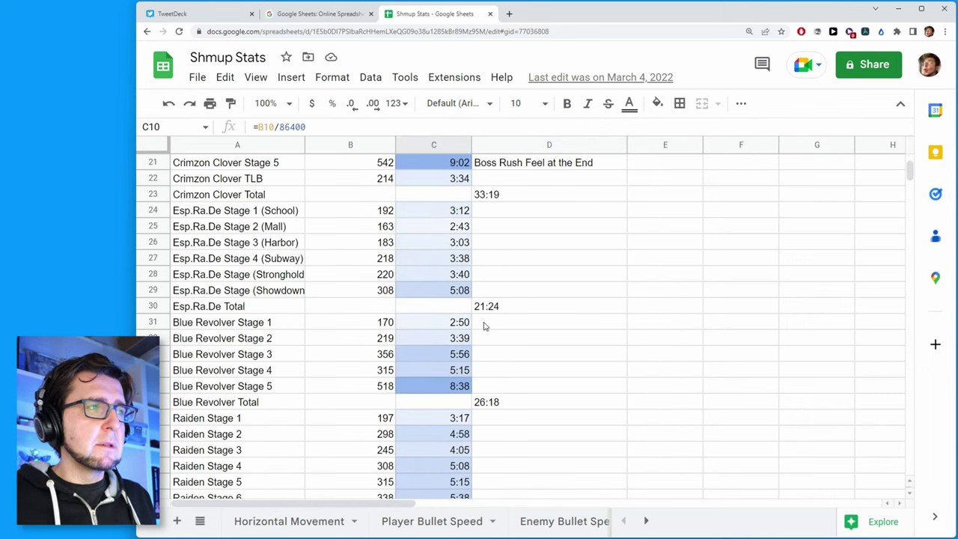
Examine the durations of the longest late stages, including Crimzon Clover Stage 5, Danmaku Festival II Stage 6 and Barrage Fantasia Stage 5
{"action": "scroll", "coordinate": [483, 327], "scroll_direction": "up", "scroll_amount": 5}
{"action": "left_click", "coordinate": [430, 408]}
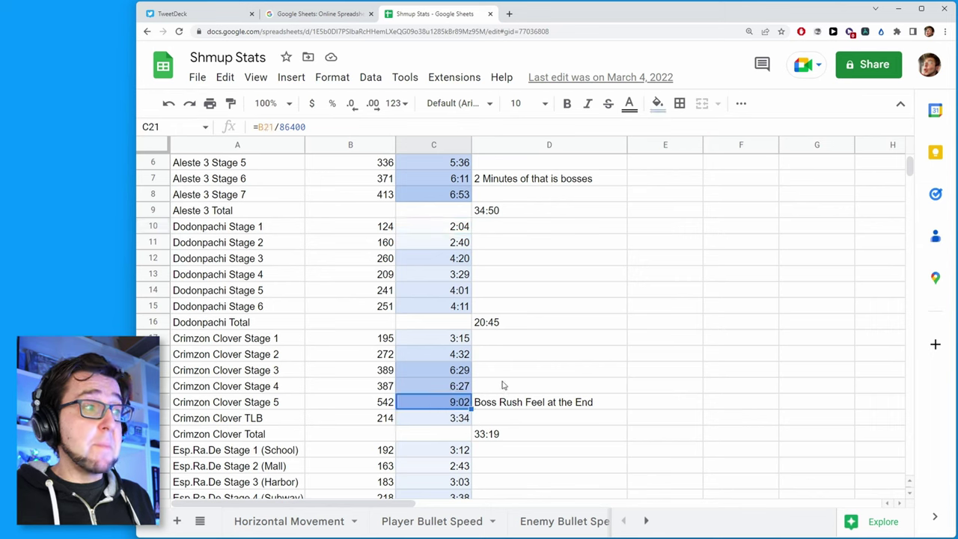
{"action": "scroll", "coordinate": [509, 374], "scroll_direction": "down", "scroll_amount": 10}
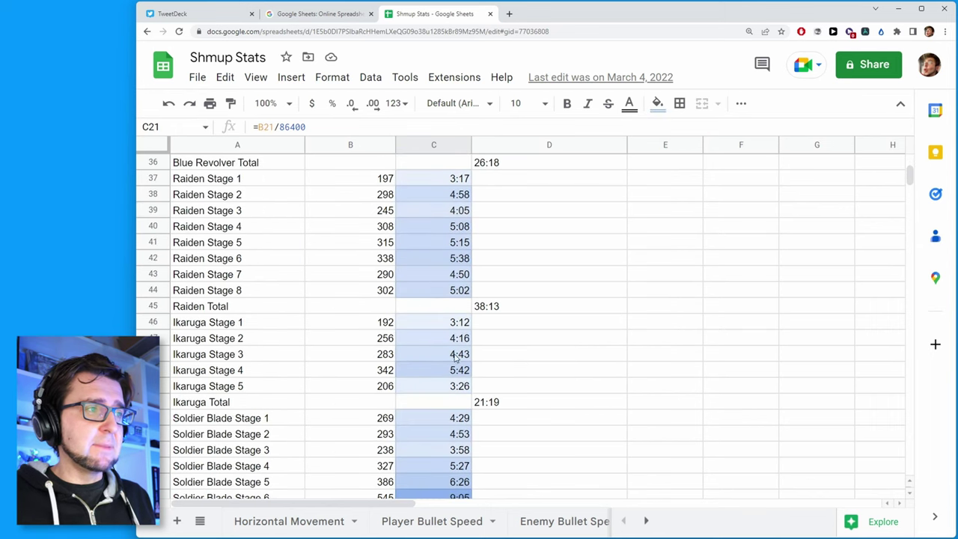
{"action": "scroll", "coordinate": [455, 357], "scroll_direction": "down", "scroll_amount": 4}
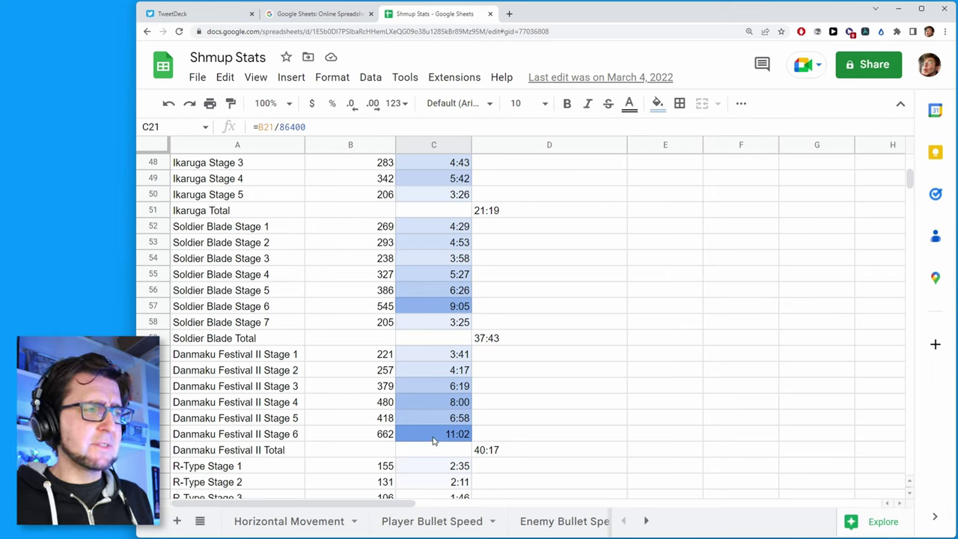
{"action": "left_click", "coordinate": [437, 438]}
{"action": "scroll", "coordinate": [513, 395], "scroll_direction": "down", "scroll_amount": 3}
{"action": "scroll", "coordinate": [513, 395], "scroll_direction": "down", "scroll_amount": 2}
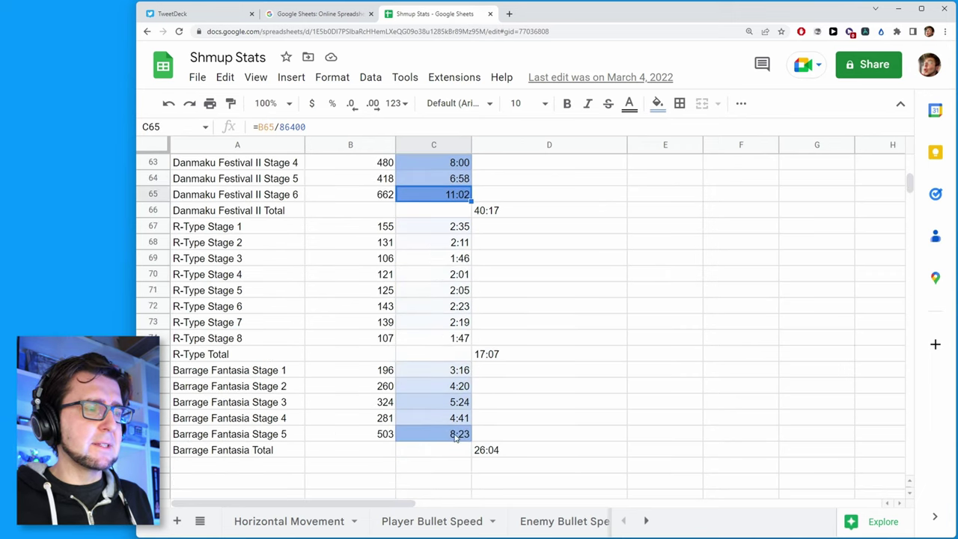
Check the note and duration recorded for Crimzon Clover Stage 5
{"action": "scroll", "coordinate": [475, 400], "scroll_direction": "up", "scroll_amount": 18}
{"action": "scroll", "coordinate": [478, 400], "scroll_direction": "up", "scroll_amount": 1}
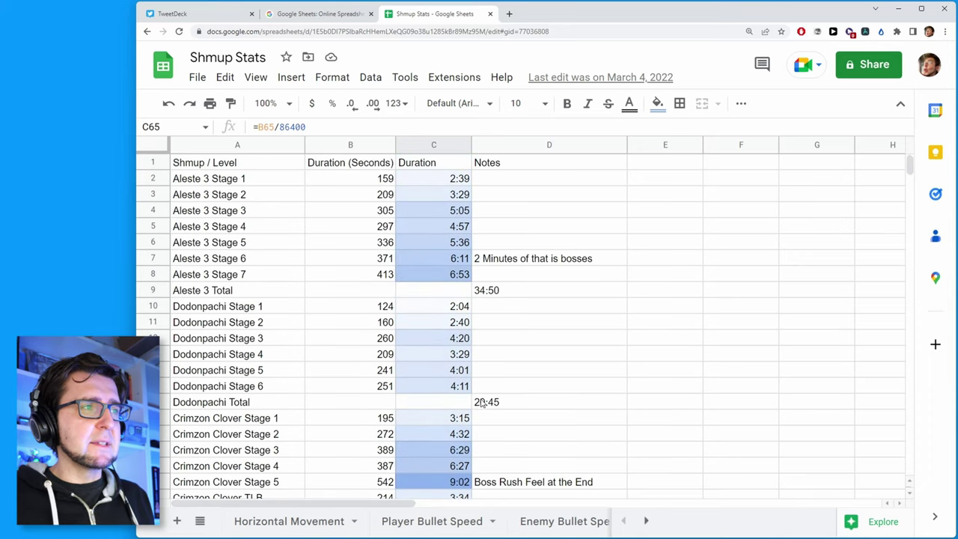
{"action": "scroll", "coordinate": [470, 441], "scroll_direction": "down", "scroll_amount": 1}
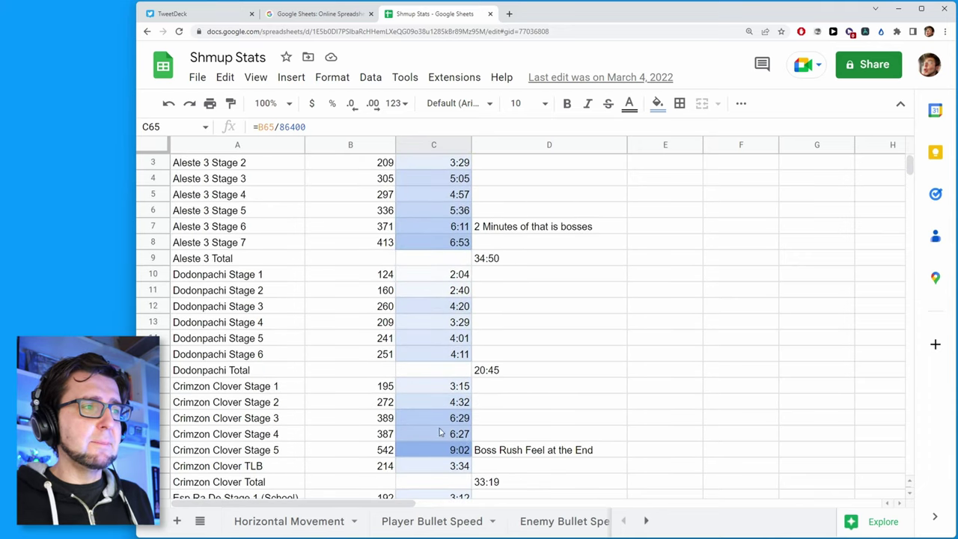
{"action": "left_click", "coordinate": [484, 452]}
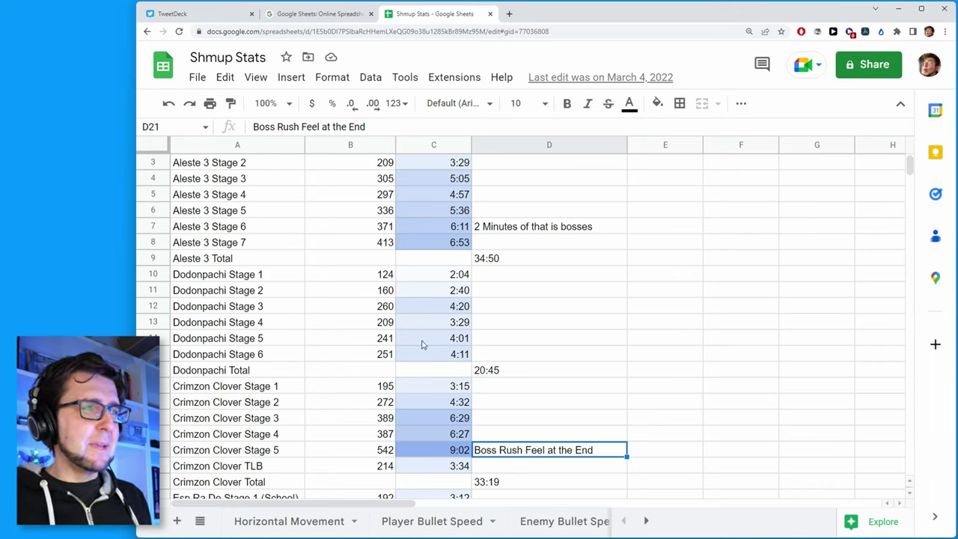
{"action": "left_click", "coordinate": [453, 452]}
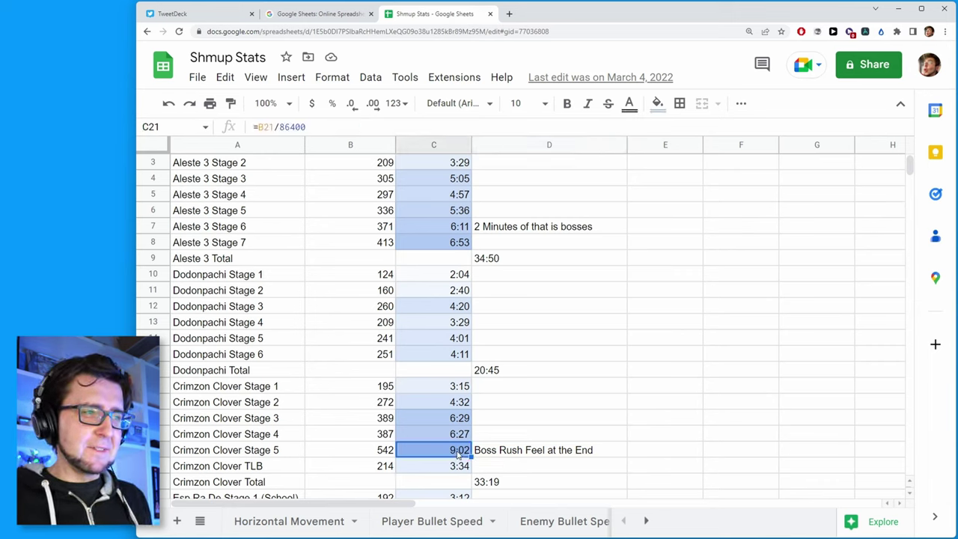
{"action": "left_click", "coordinate": [521, 390]}
Compare the early-stage durations across the listed games, focusing on Dodonpachi Stage 1 as a reference for a short level
{"action": "scroll", "coordinate": [530, 390], "scroll_direction": "down", "scroll_amount": 3}
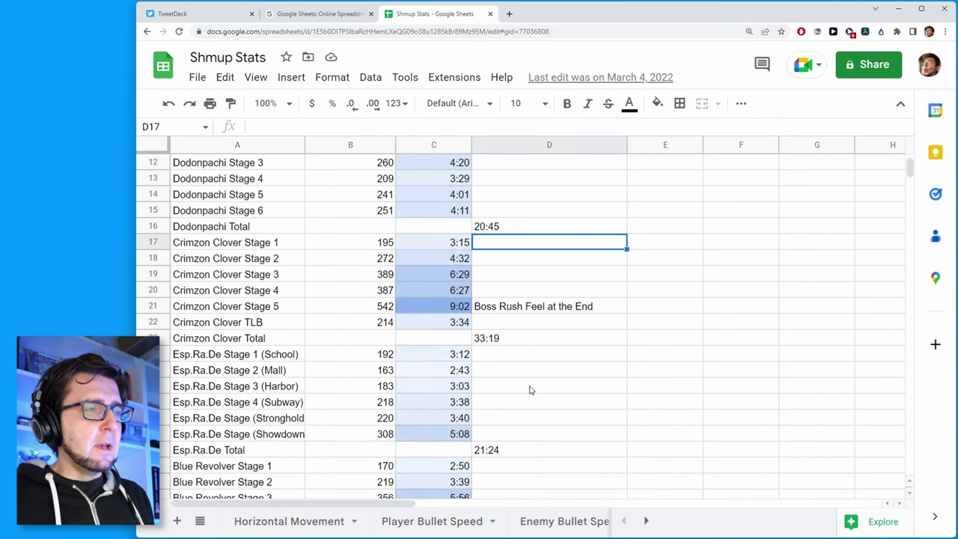
{"action": "scroll", "coordinate": [529, 391], "scroll_direction": "up", "scroll_amount": 2}
{"action": "scroll", "coordinate": [530, 392], "scroll_direction": "up", "scroll_amount": 2}
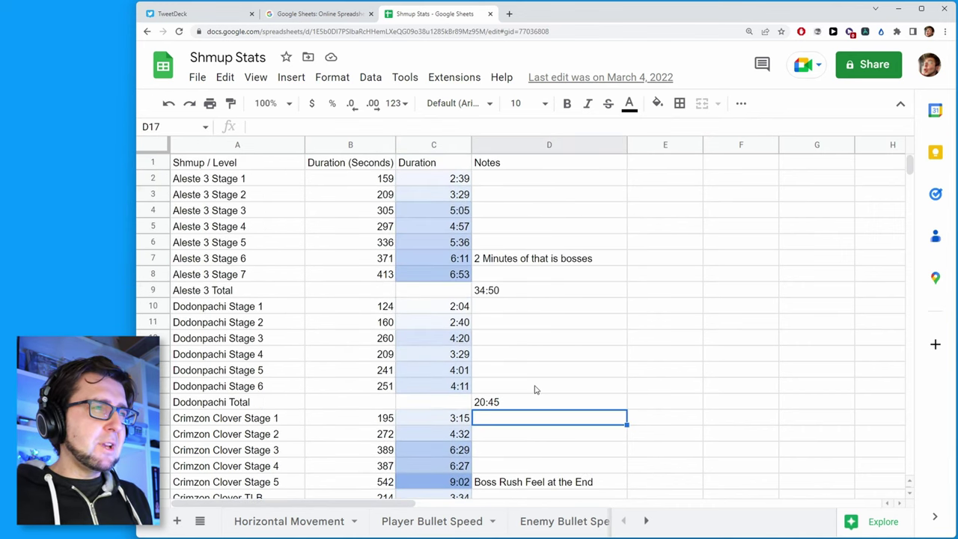
{"action": "scroll", "coordinate": [454, 421], "scroll_direction": "down", "scroll_amount": 1}
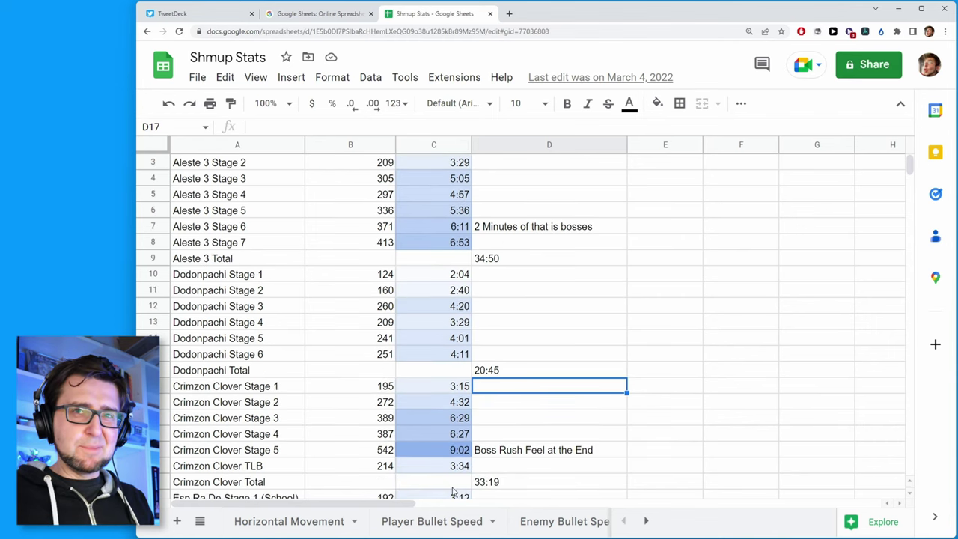
{"action": "scroll", "coordinate": [453, 492], "scroll_direction": "up", "scroll_amount": 1}
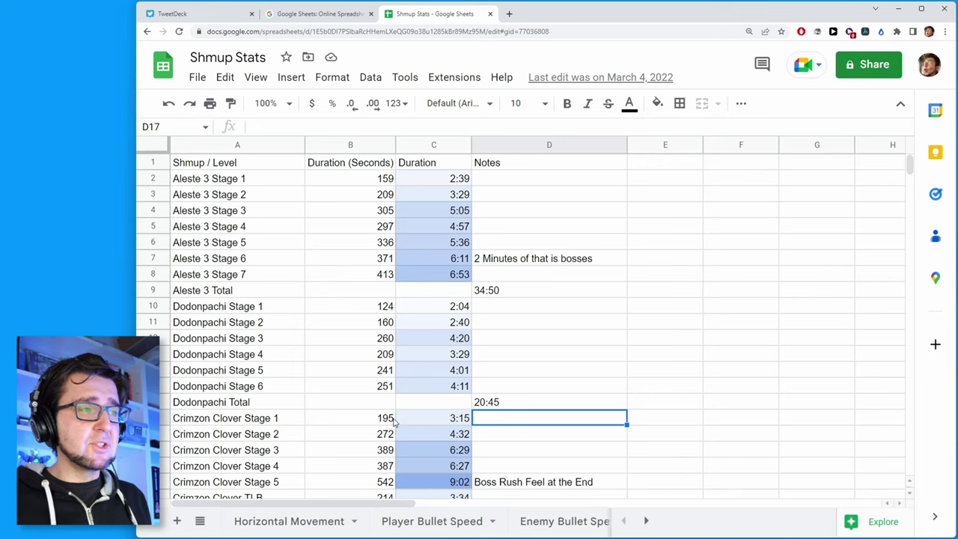
{"action": "left_click", "coordinate": [440, 314]}
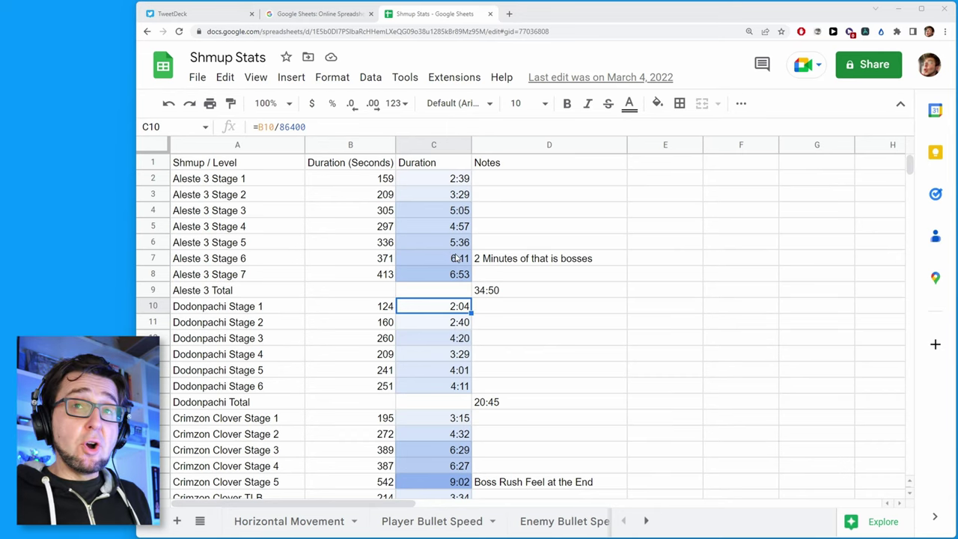
{"action": "scroll", "coordinate": [476, 293], "scroll_direction": "down", "scroll_amount": 1}
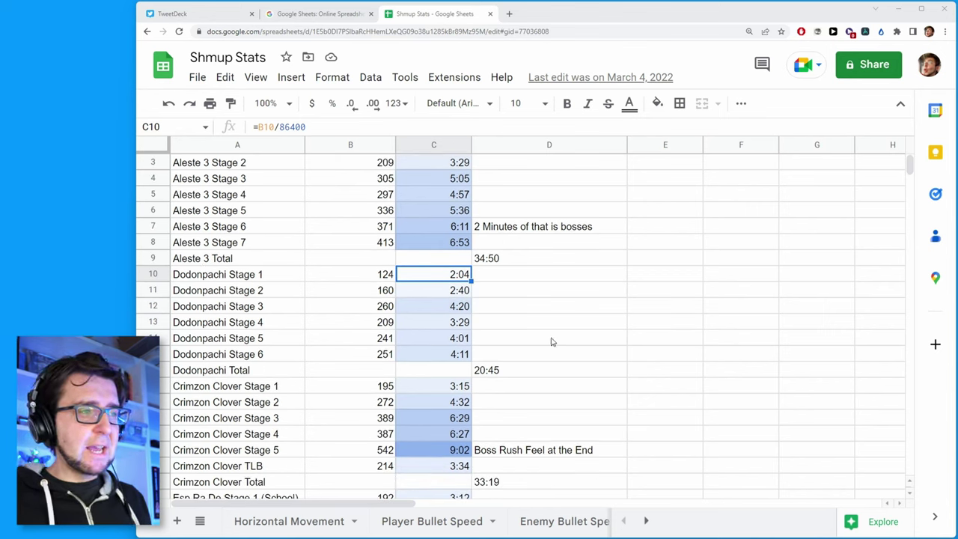
{"action": "scroll", "coordinate": [523, 350], "scroll_direction": "down", "scroll_amount": 10}
{"action": "scroll", "coordinate": [517, 352], "scroll_direction": "up", "scroll_amount": 10}
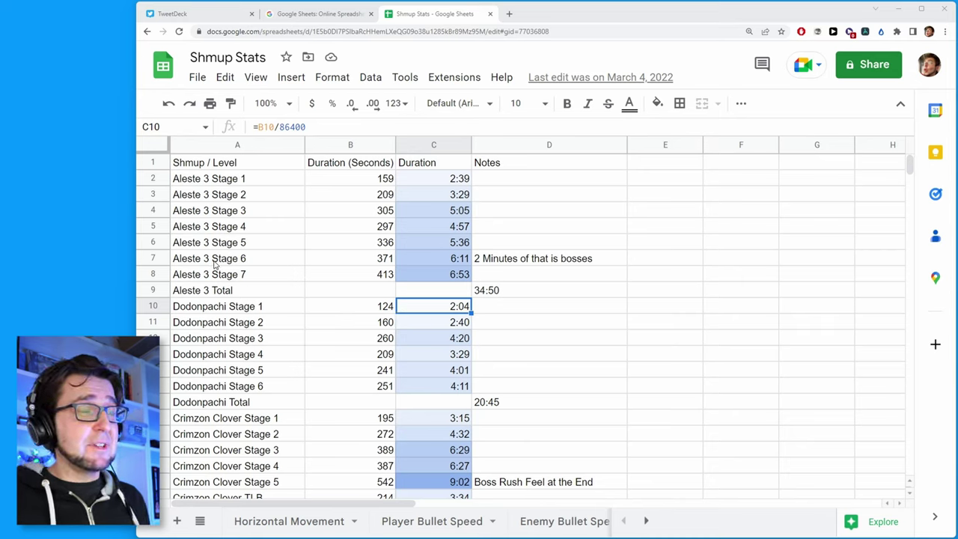
Inspect the Aleste 3 Stage 6 row, including its duration and the note about bosses
{"action": "left_click_drag", "start_coordinate": [207, 262], "coordinate": [451, 267]}
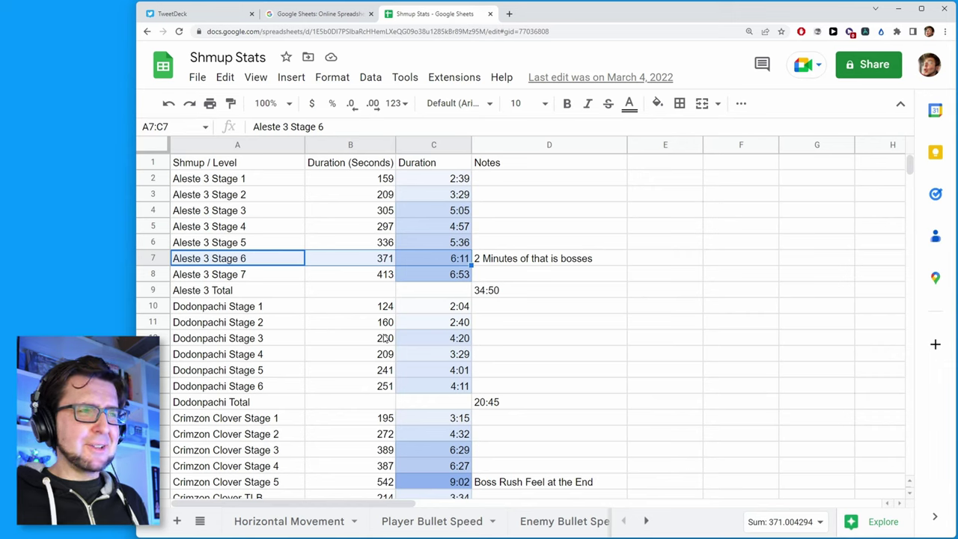
{"action": "left_click", "coordinate": [561, 320]}
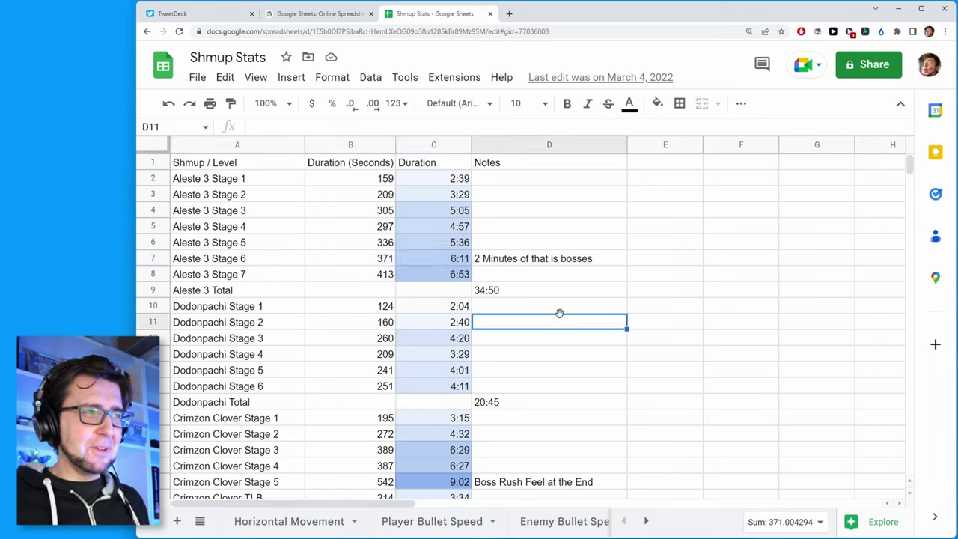
{"action": "left_click", "coordinate": [459, 259]}
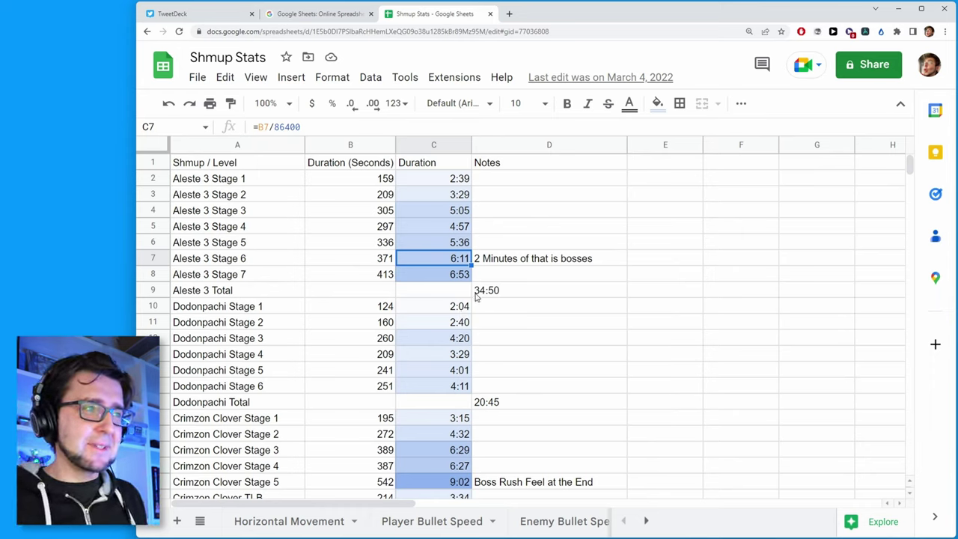
{"action": "left_click", "coordinate": [541, 281]}
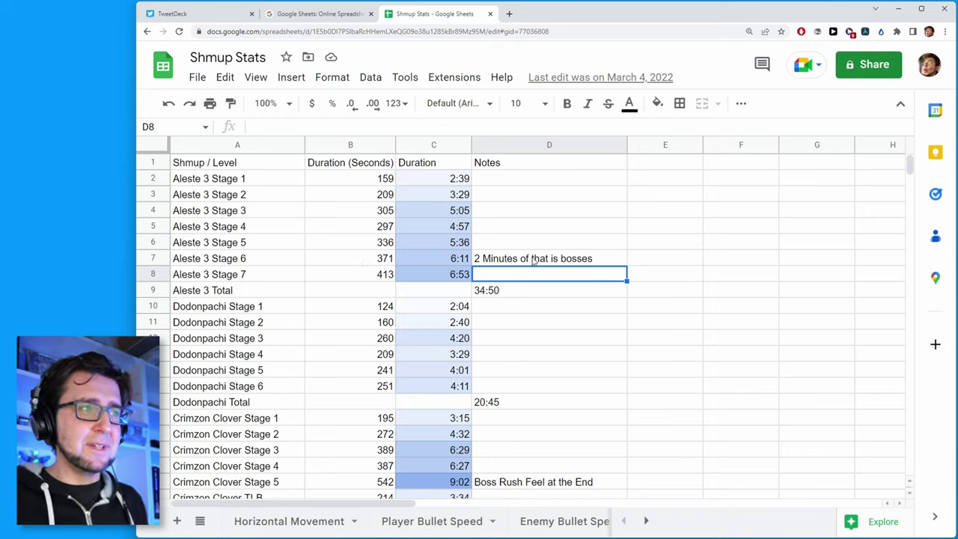
{"action": "left_click", "coordinate": [450, 262]}
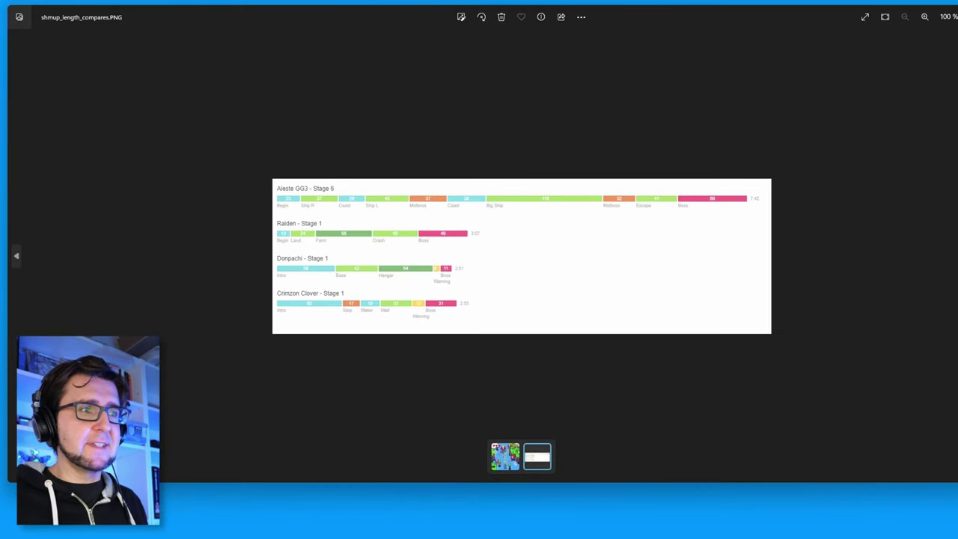
In the image viewer, fit the shmup_length_compares.PNG window on the screen and enlarge the stage timeline chart to 177%
{"action": "left_click_drag", "start_coordinate": [957, 488], "coordinate": [931, 491]}
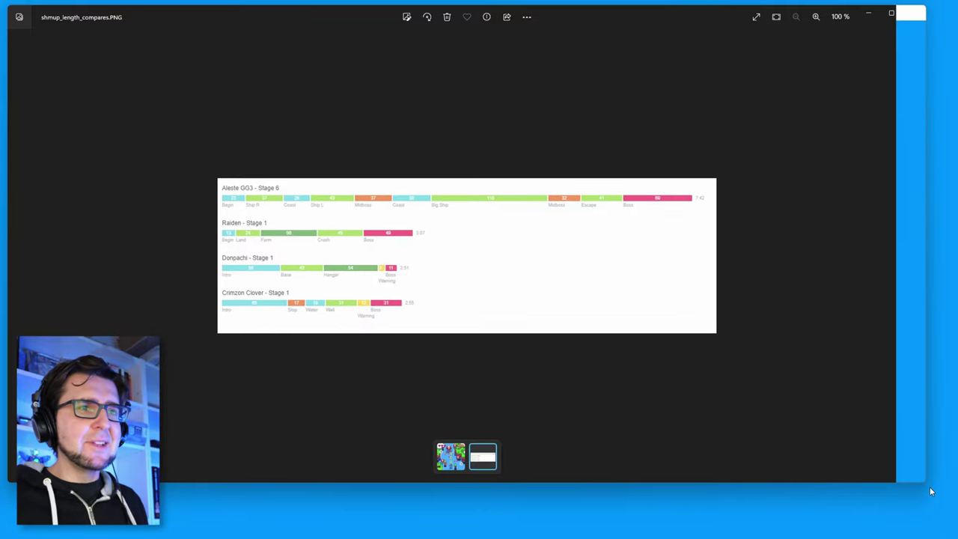
{"action": "left_click_drag", "start_coordinate": [633, 17], "coordinate": [632, 27]}
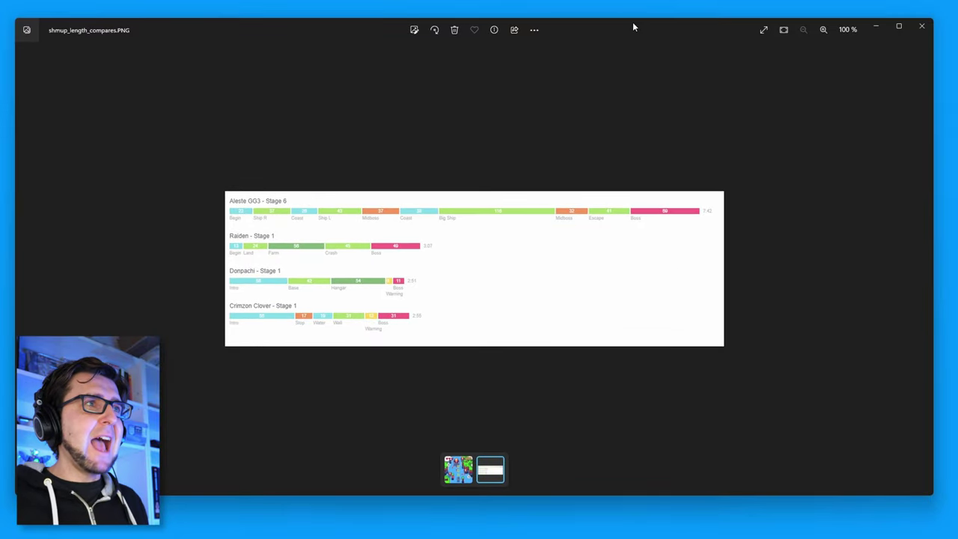
{"action": "key", "text": "ctrl+plus"}
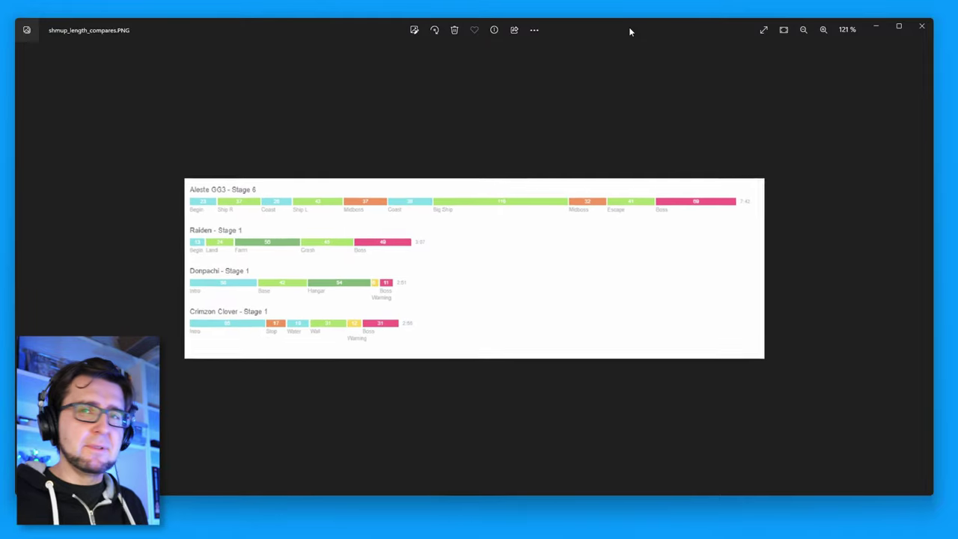
{"action": "key", "text": "ctrl+plus"}
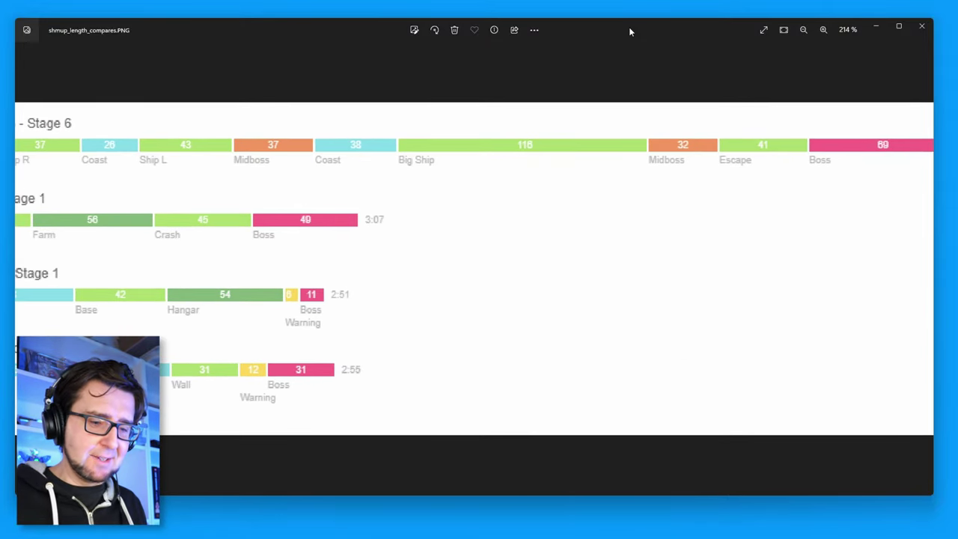
{"action": "key", "text": "ctrl+minus"}
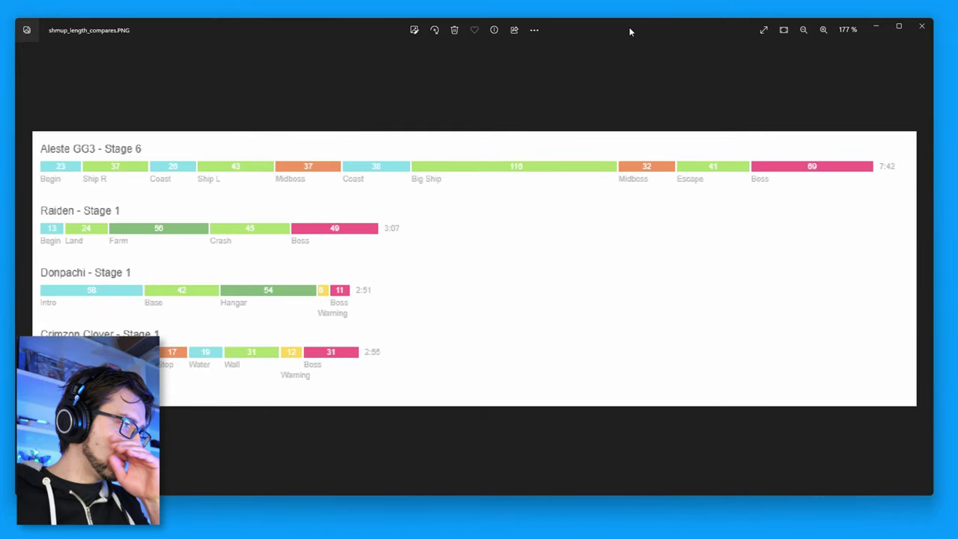